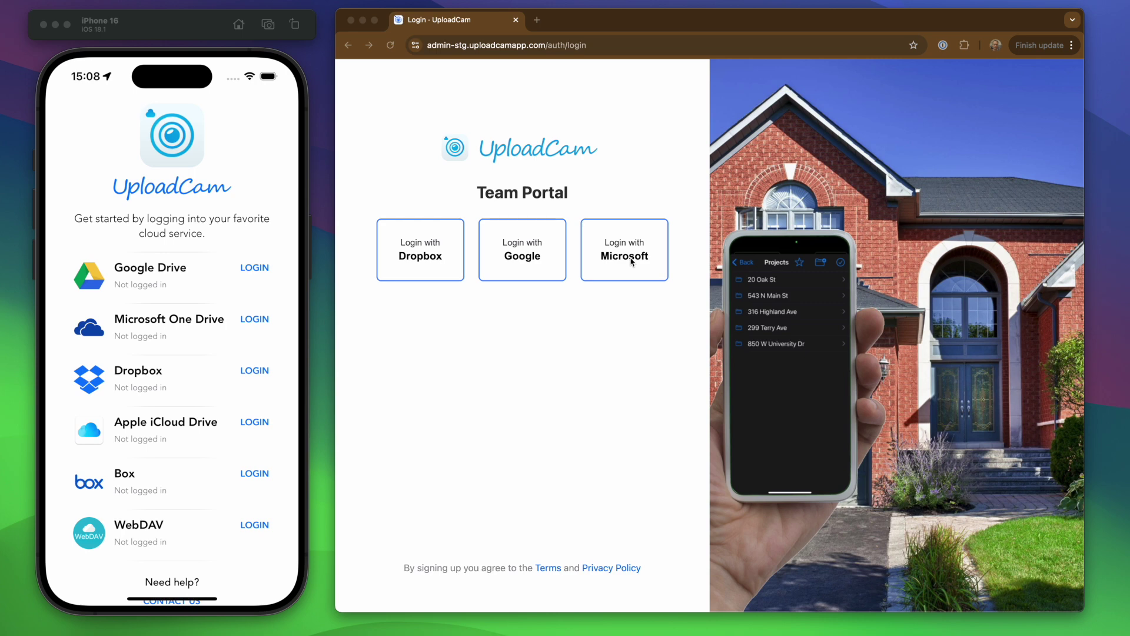
Log in to the Team Portal with Microsoft and set up the team as Demo Company in the Home Inspection industry.
left_click(631, 261)
left_click(630, 262)
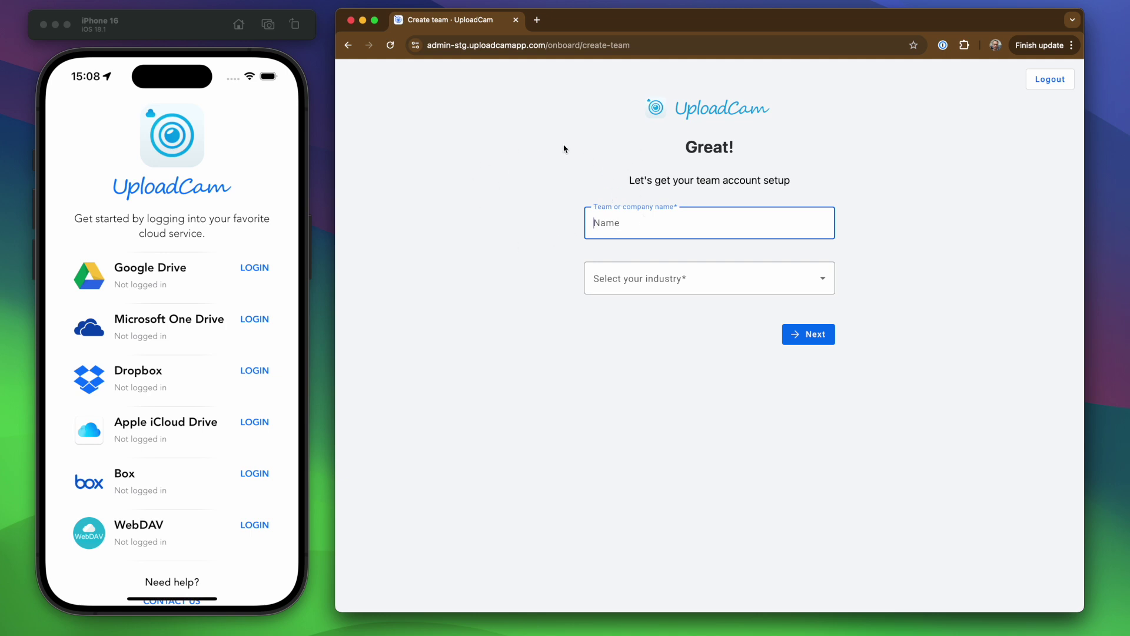
type("Demo Company")
left_click(638, 277)
left_click(641, 310)
left_click(940, 301)
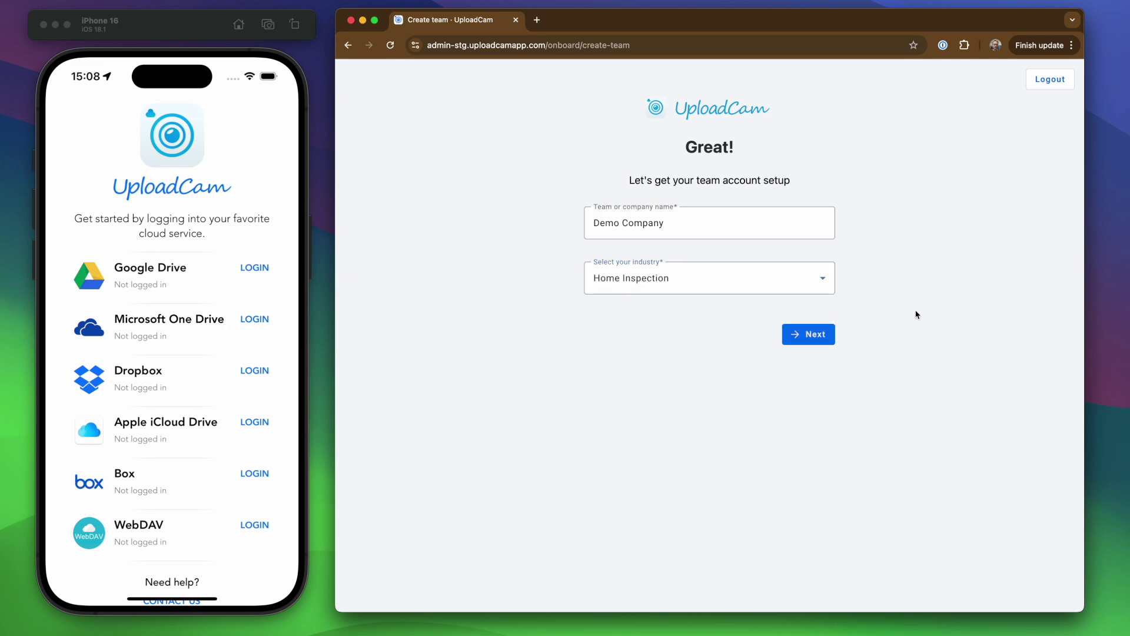
left_click(802, 341)
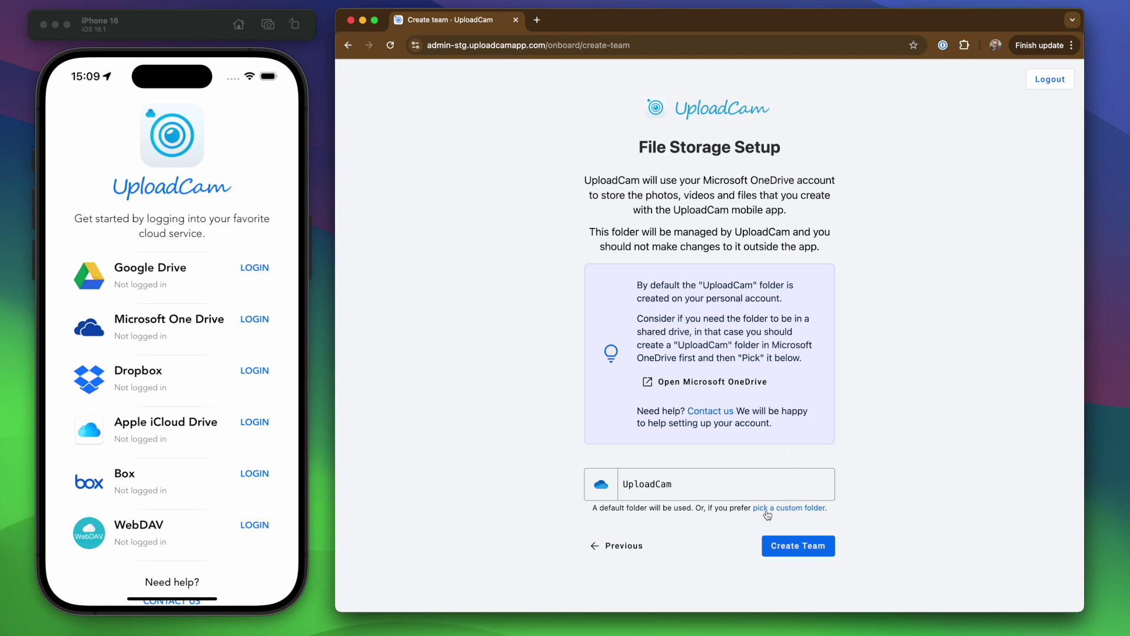
Create a folder named UploadCam Demo Company in the All Company SharePoint drive and select it as the team's root folder.
left_click(796, 512)
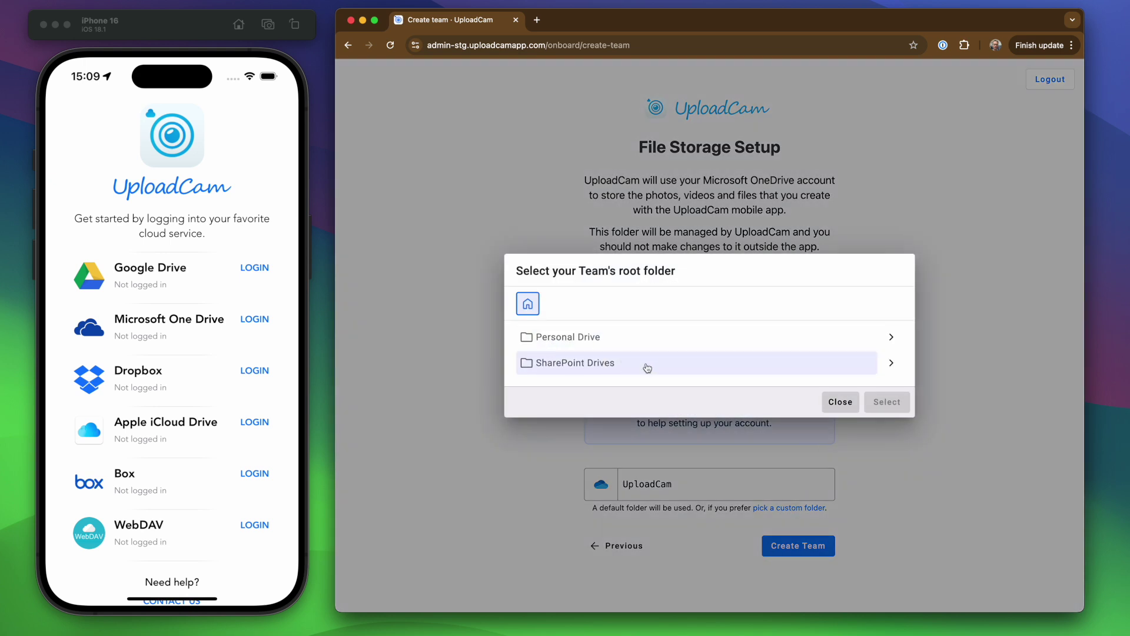
left_click(894, 367)
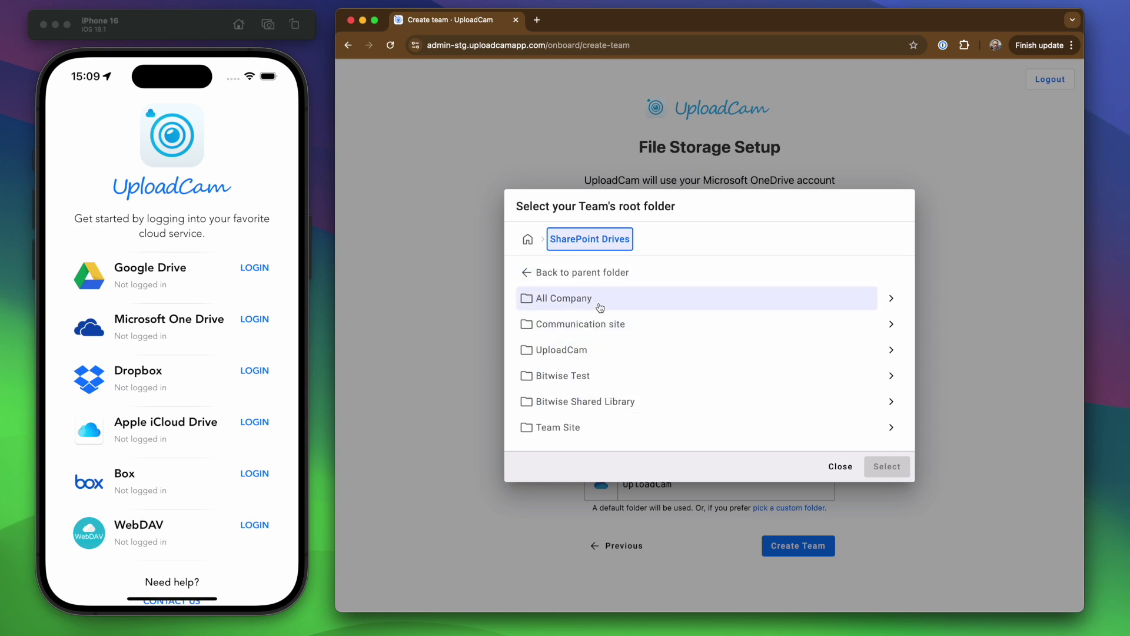
left_click(894, 299)
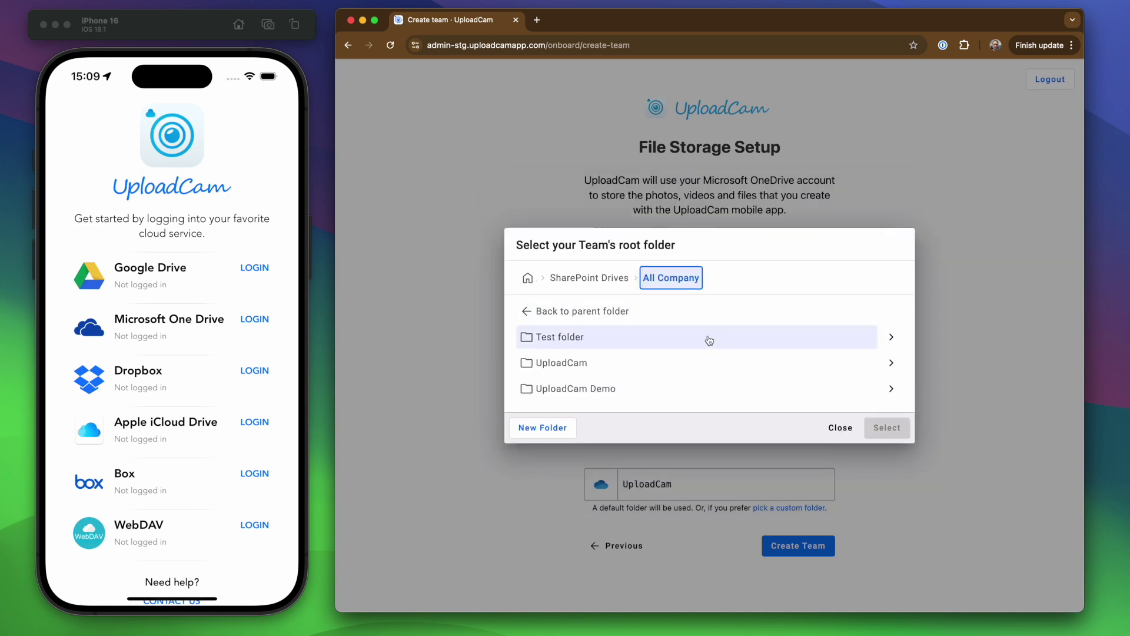
left_click(538, 426)
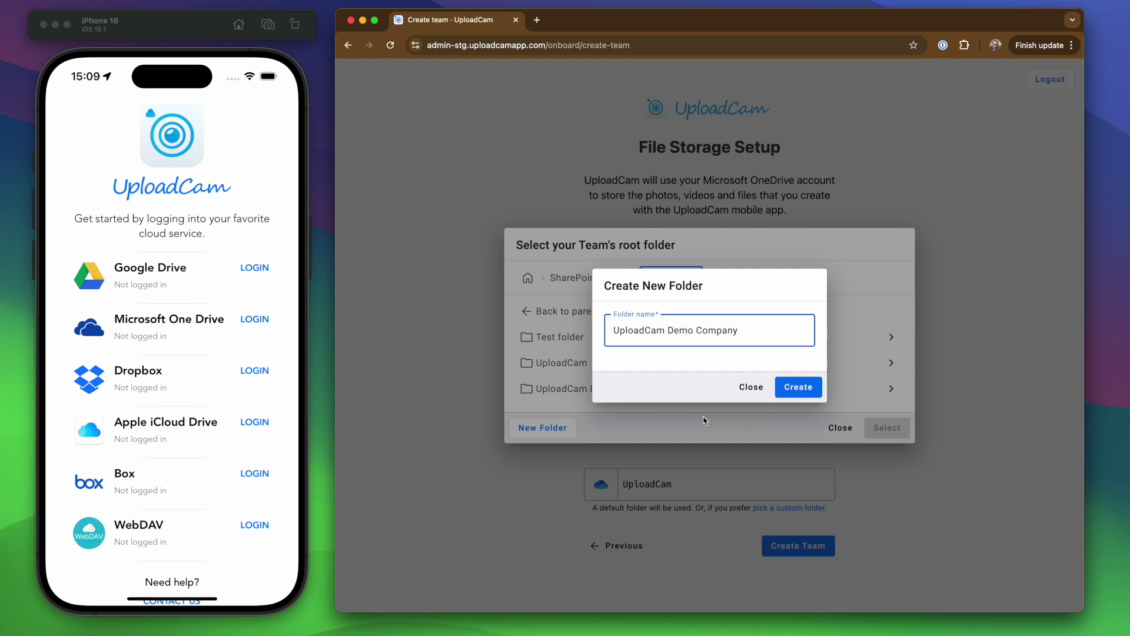
left_click(798, 387)
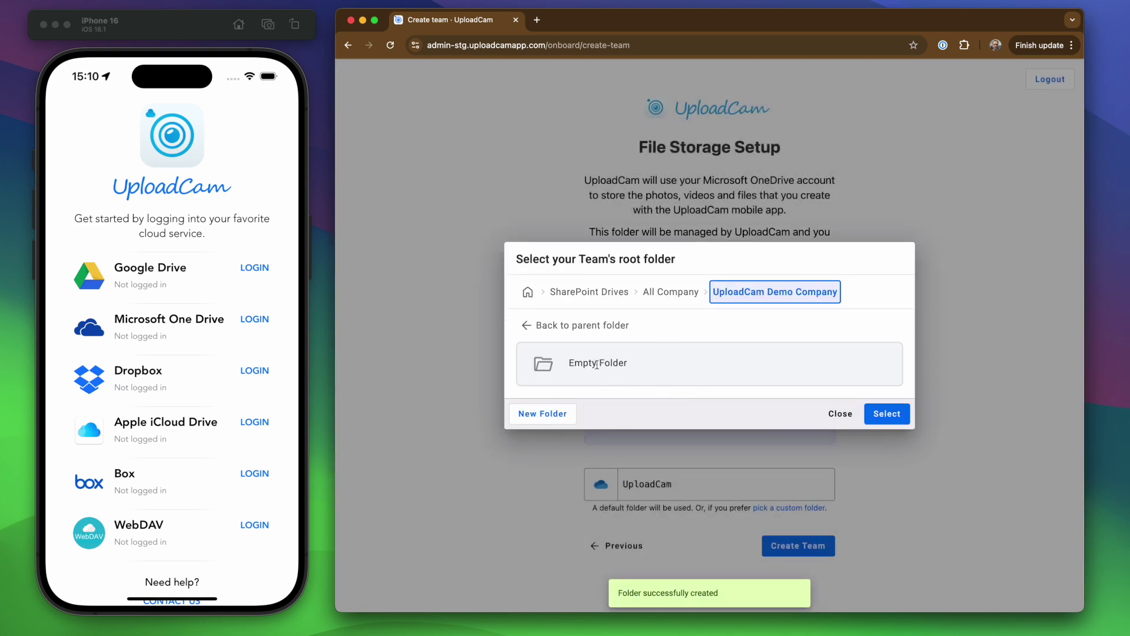
left_click(890, 416)
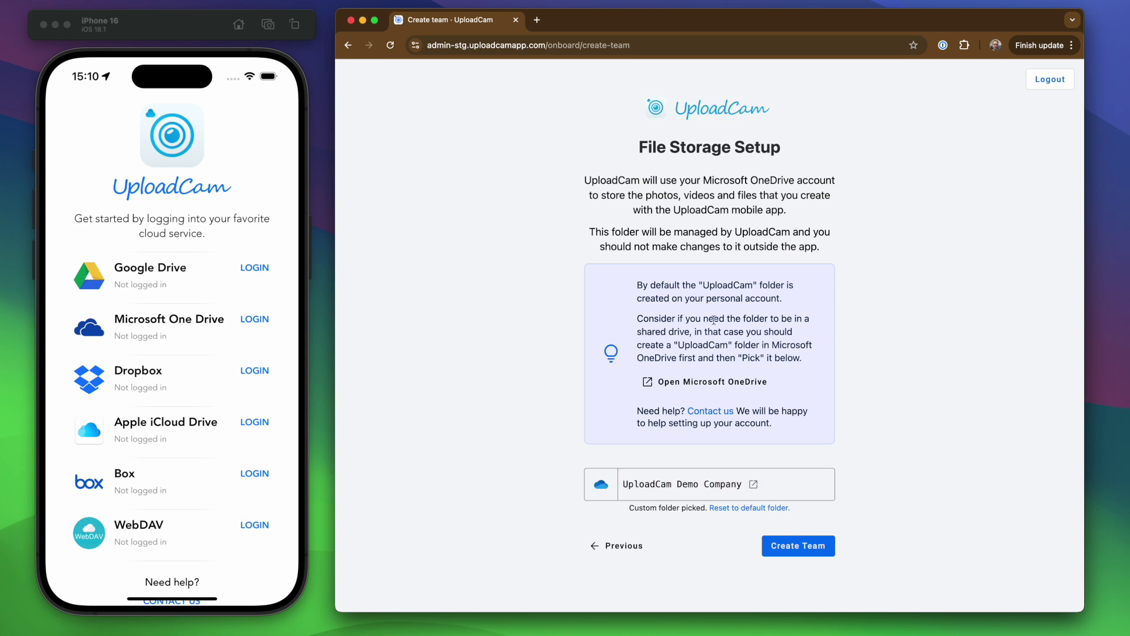
Open the picked folder in SharePoint, then locate UploadCam Demo Company again from the SharePoint home through the All Company site's documents.
left_click(816, 553)
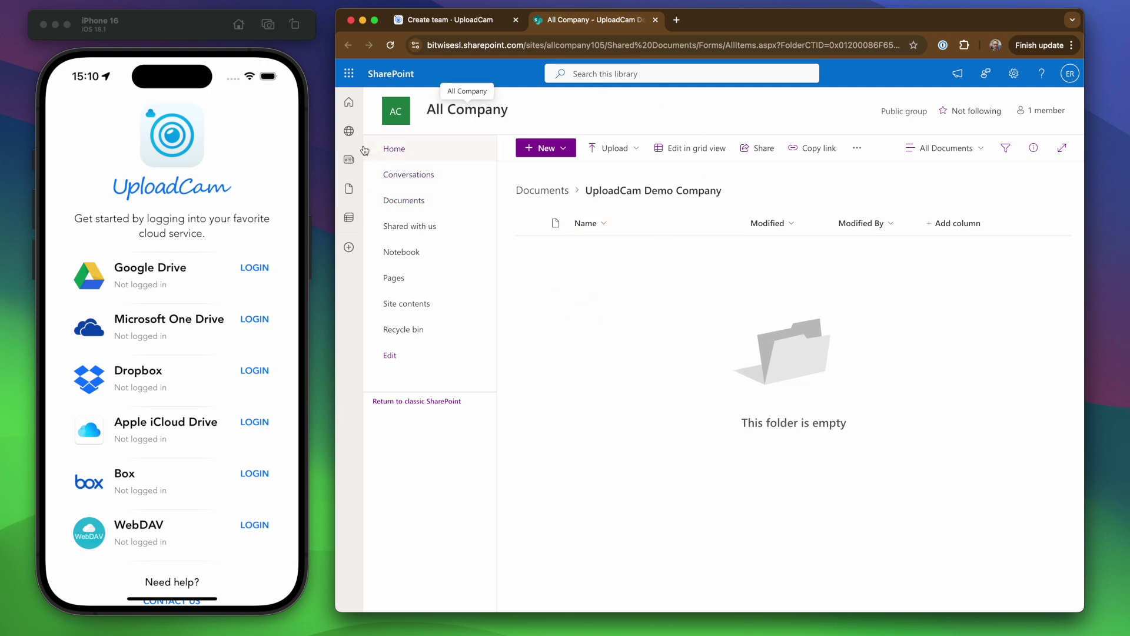
left_click(348, 131)
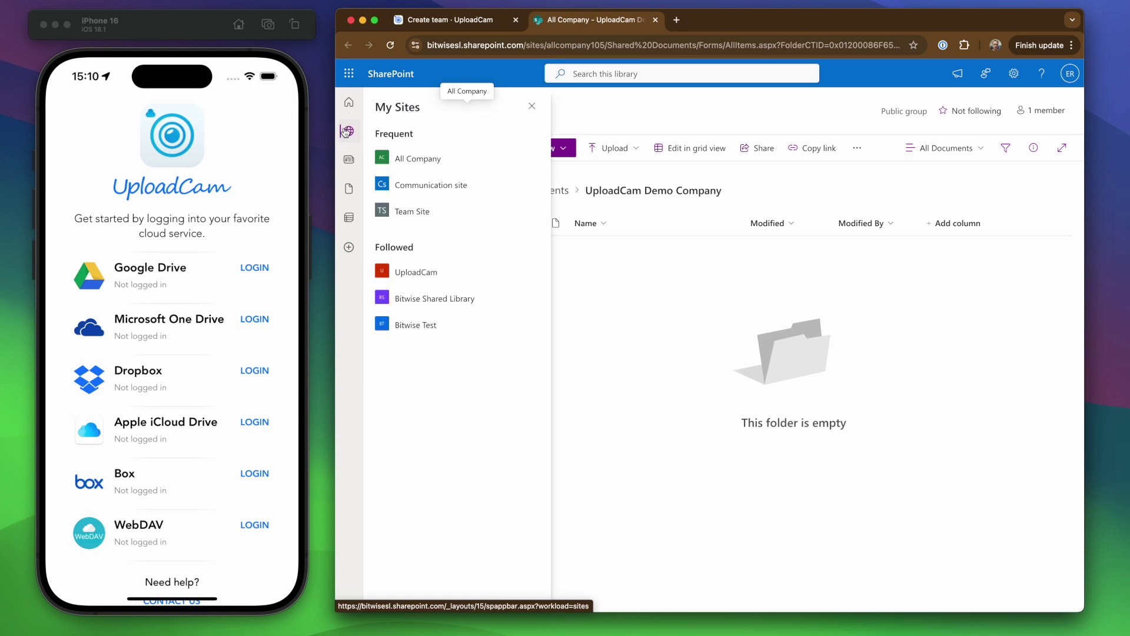
left_click(345, 111)
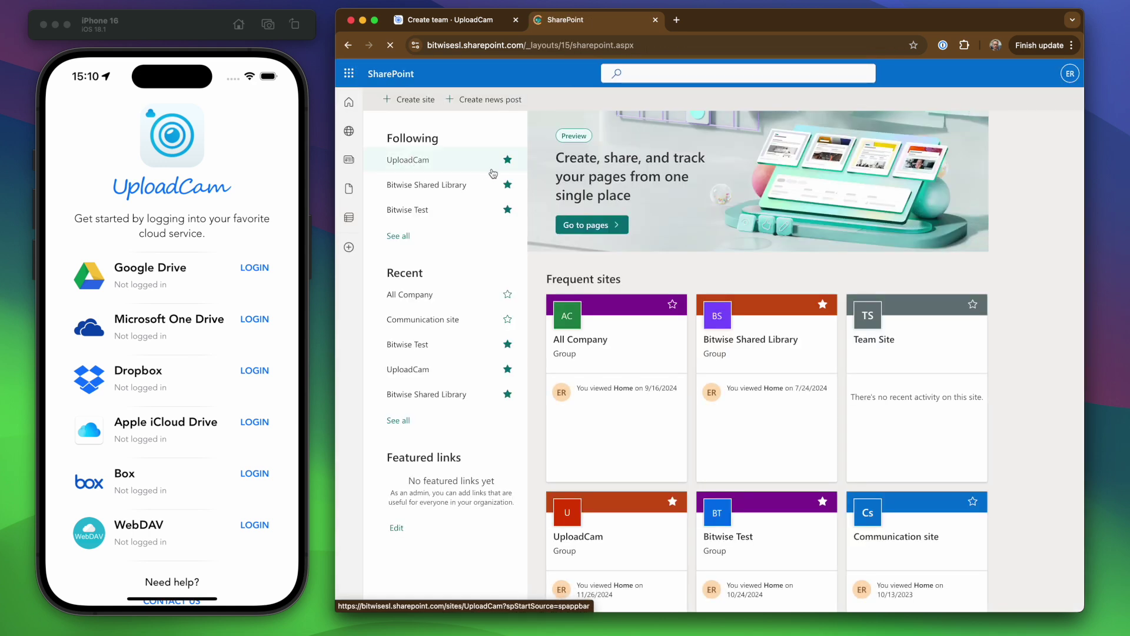
scroll(629, 497, "down", 1)
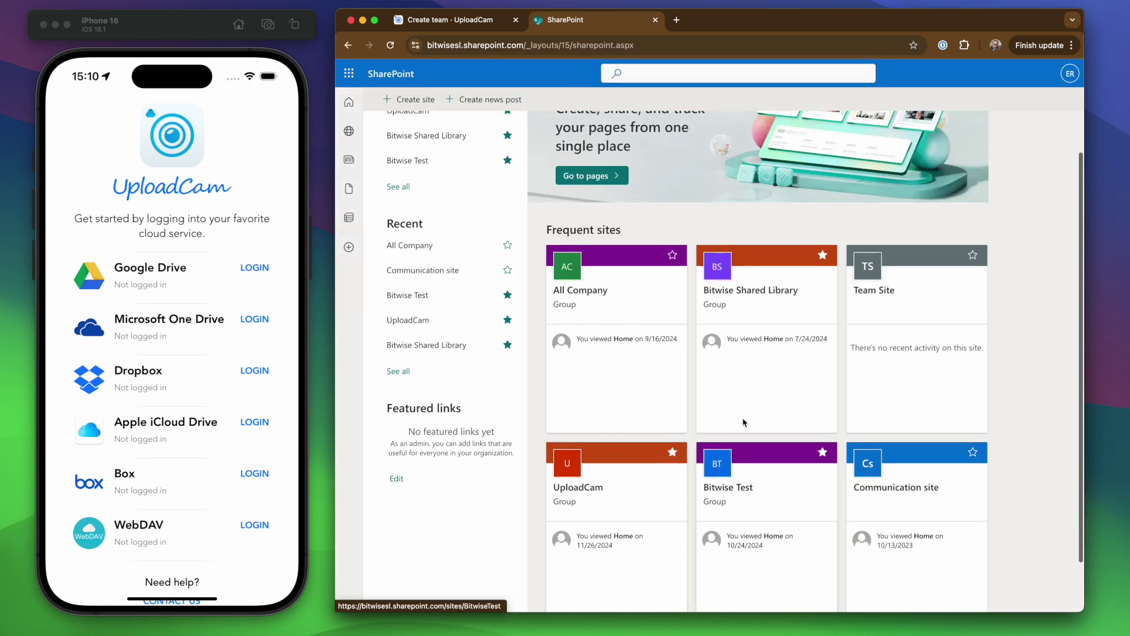
left_click(587, 303)
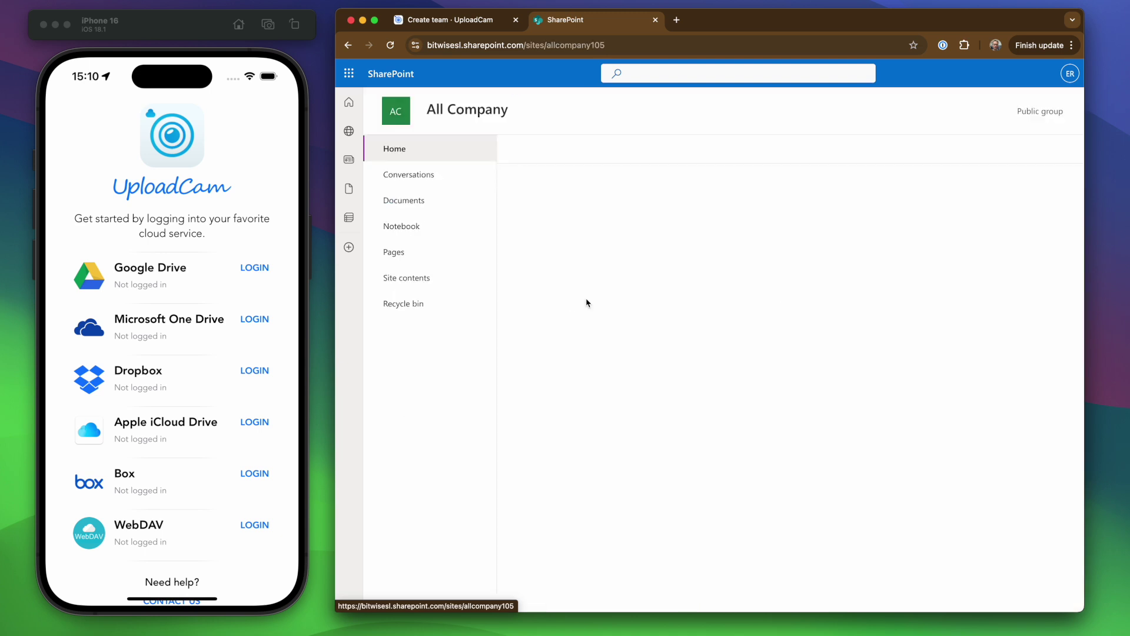
left_click(415, 203)
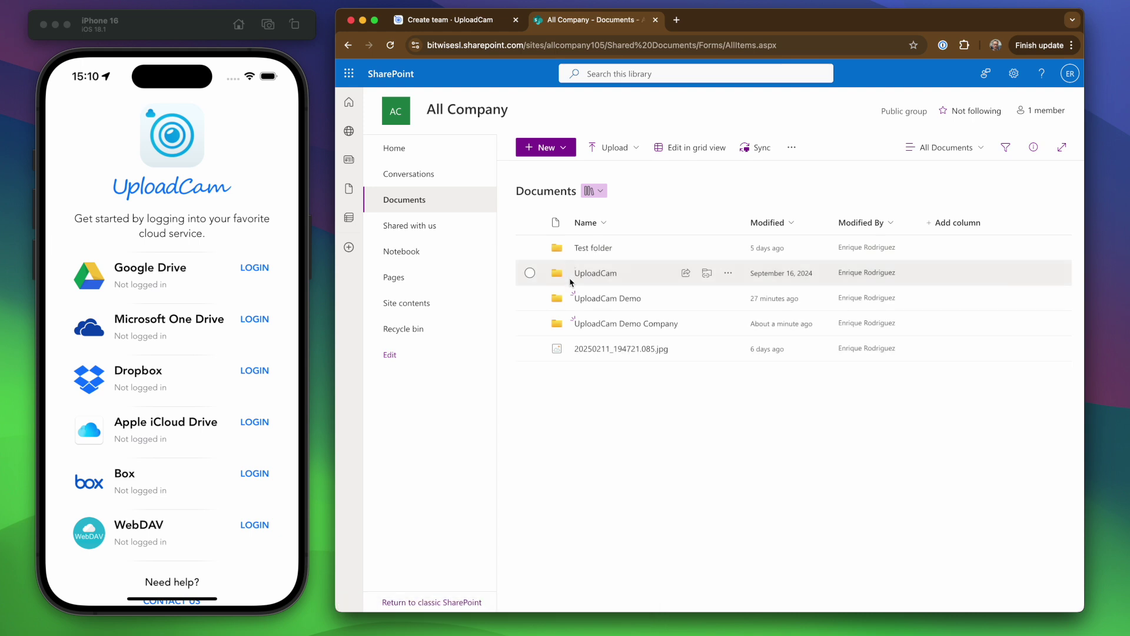
left_click(652, 326)
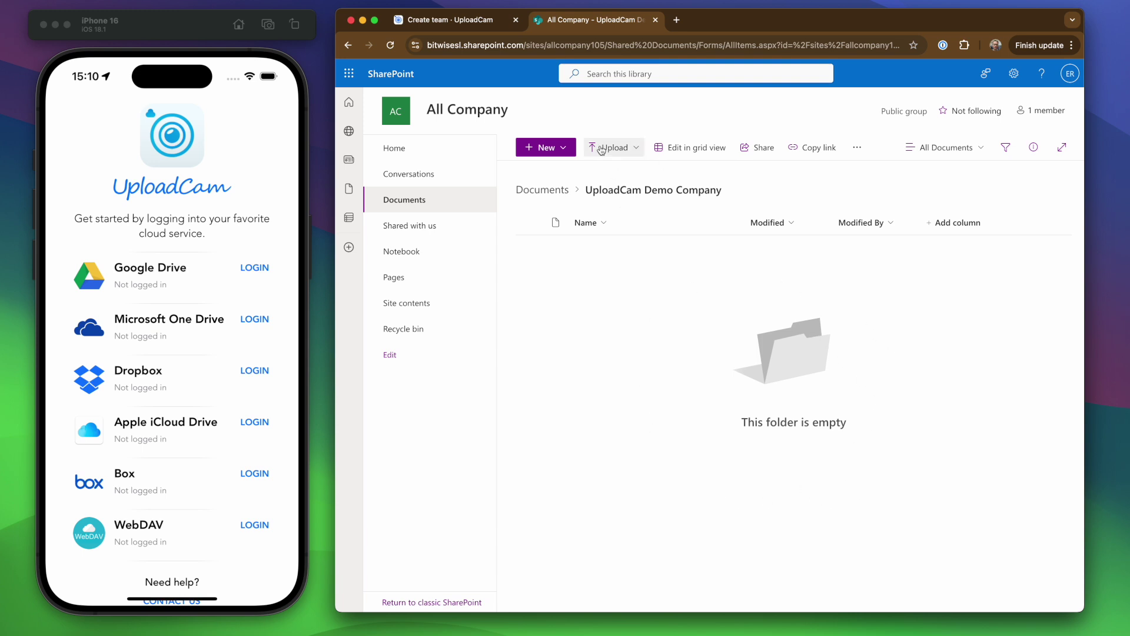
Return to the UploadCam setup page, create the team, and view the single-user invitation form without sending an invitation.
left_click(474, 21)
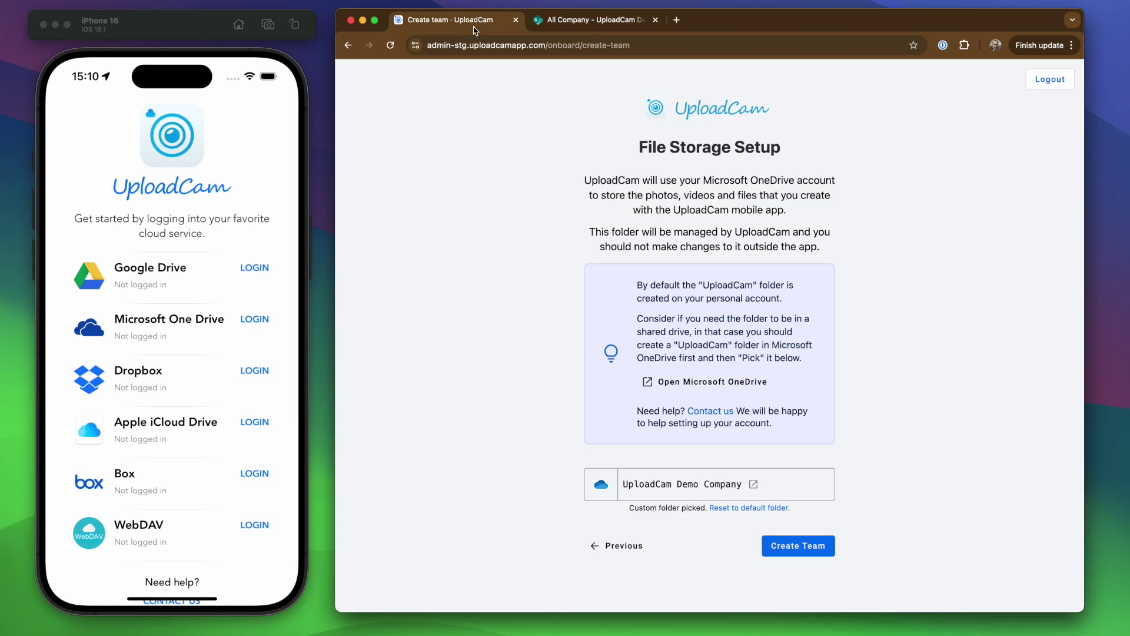
left_click(830, 552)
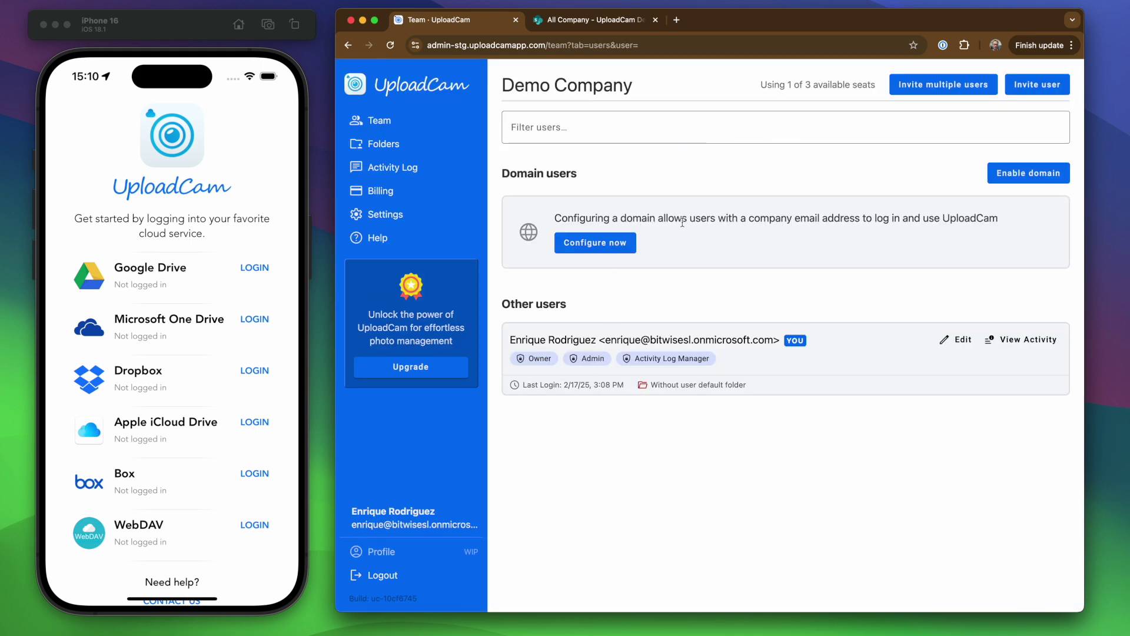
left_click(1035, 89)
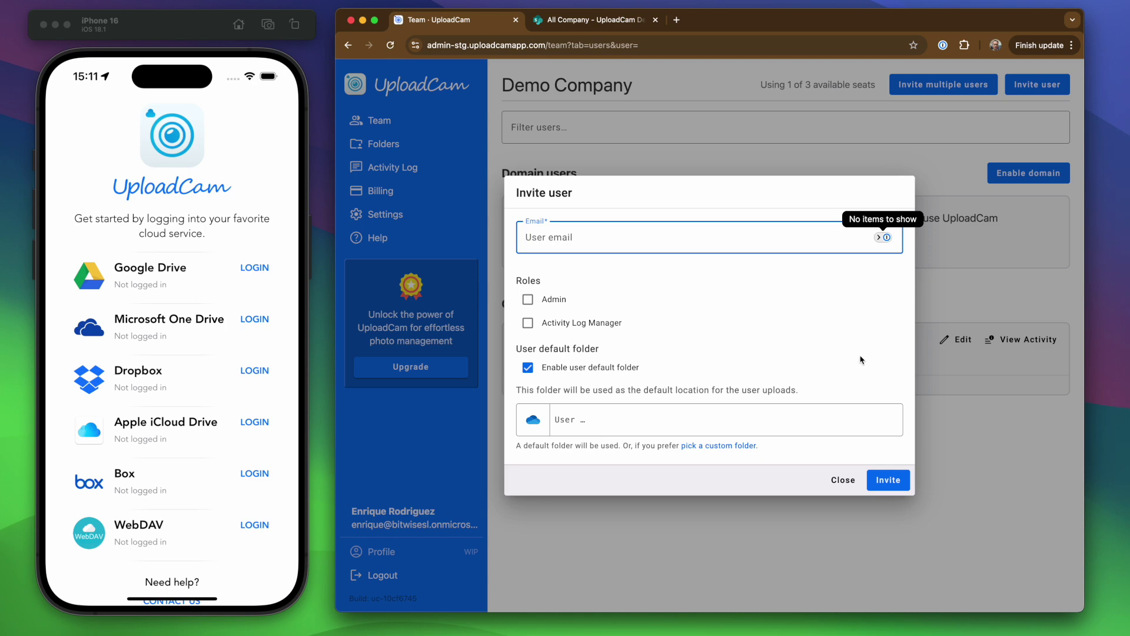
left_click(843, 480)
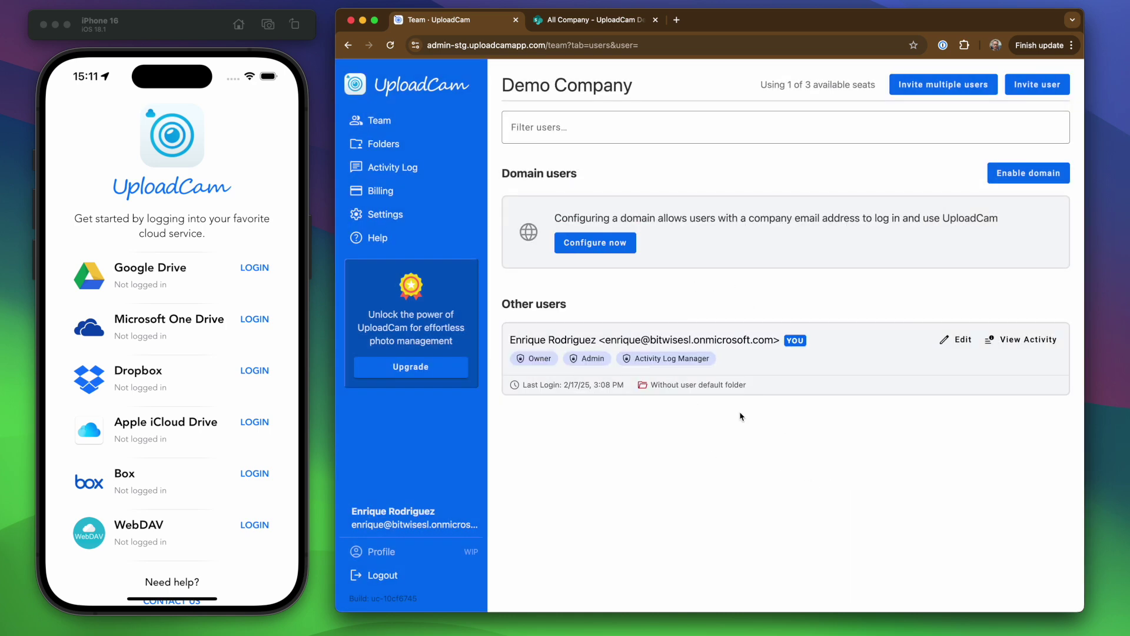
Create a team folder named Project 123 with the default OneDrive location and user access.
left_click(394, 153)
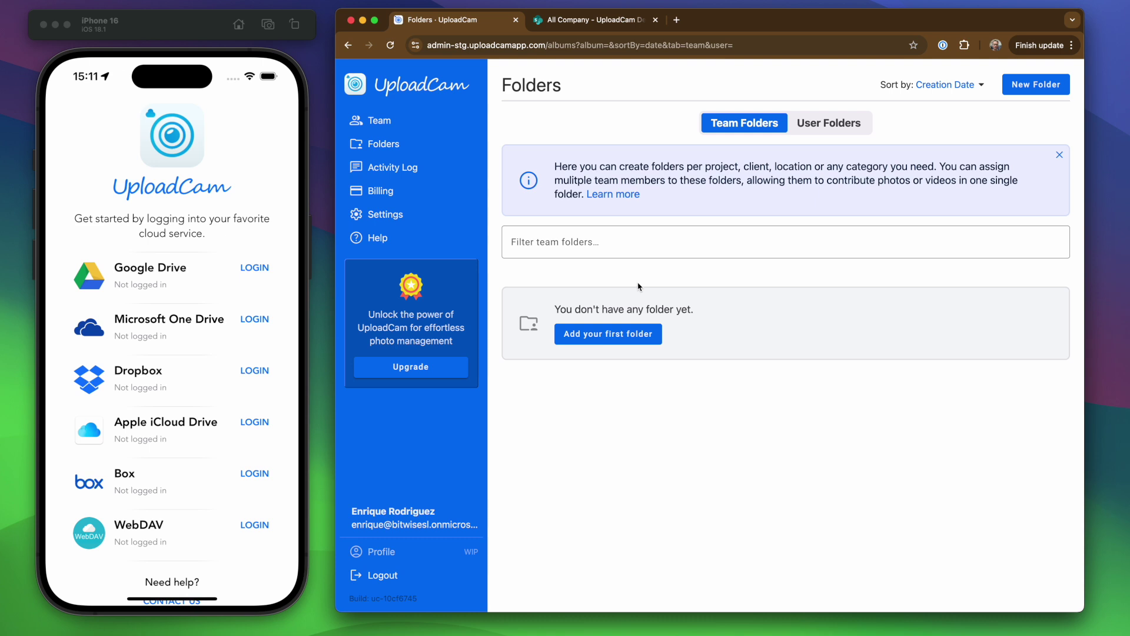
left_click(1027, 92)
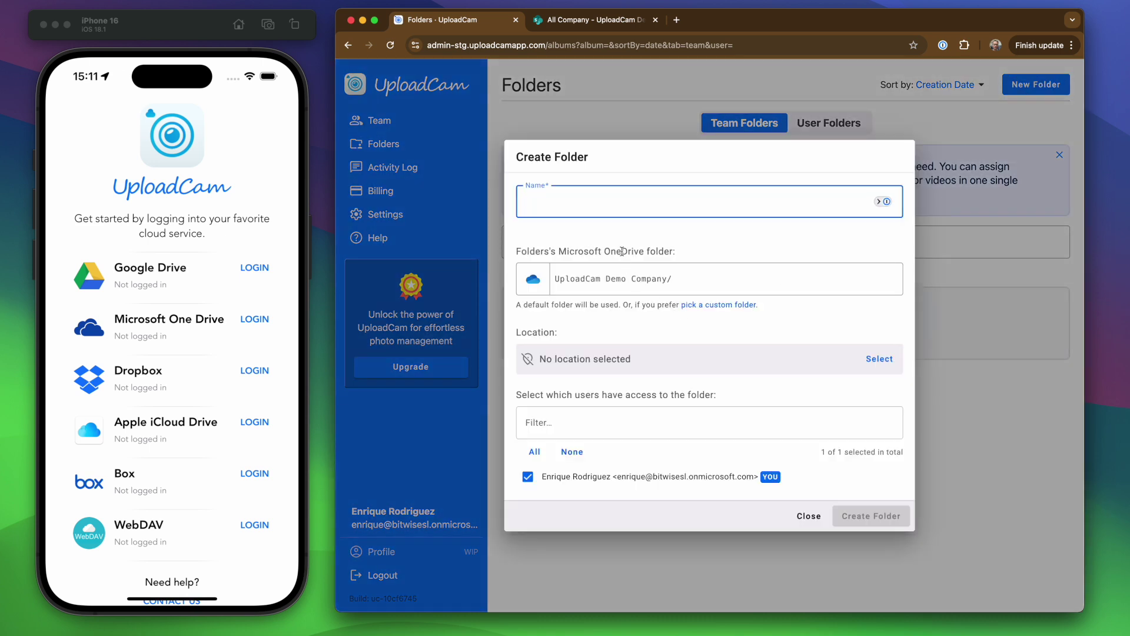
type("Project 123")
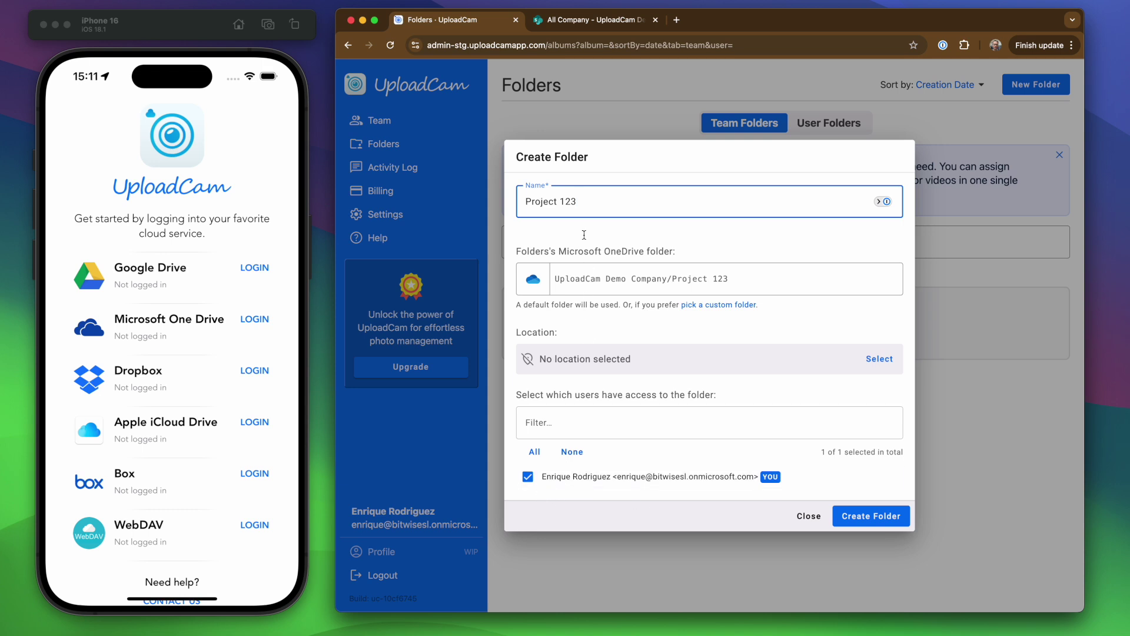
left_click(882, 521)
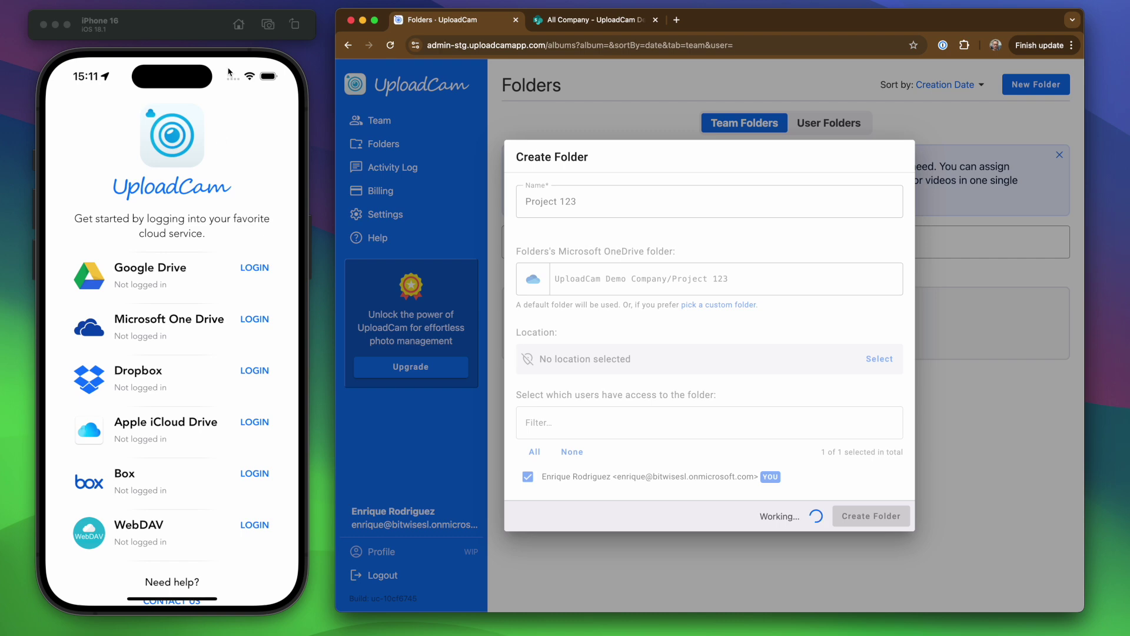
Sign in to Microsoft One Drive in the phone app with the company-provided team account and show the assigned team folders.
left_click(156, 31)
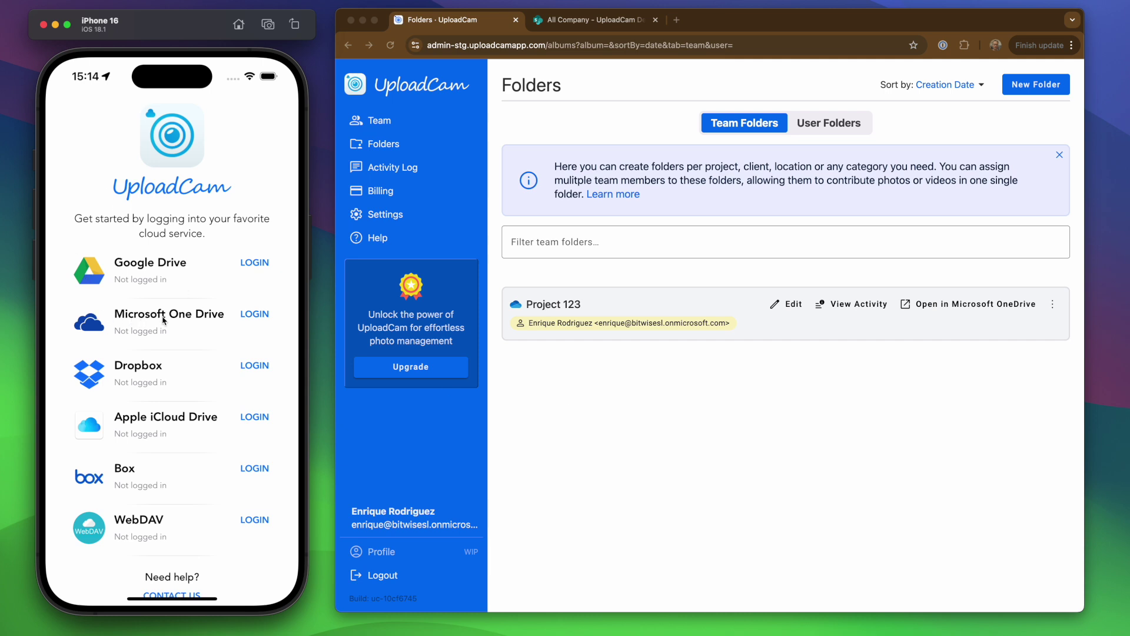
left_click(255, 317)
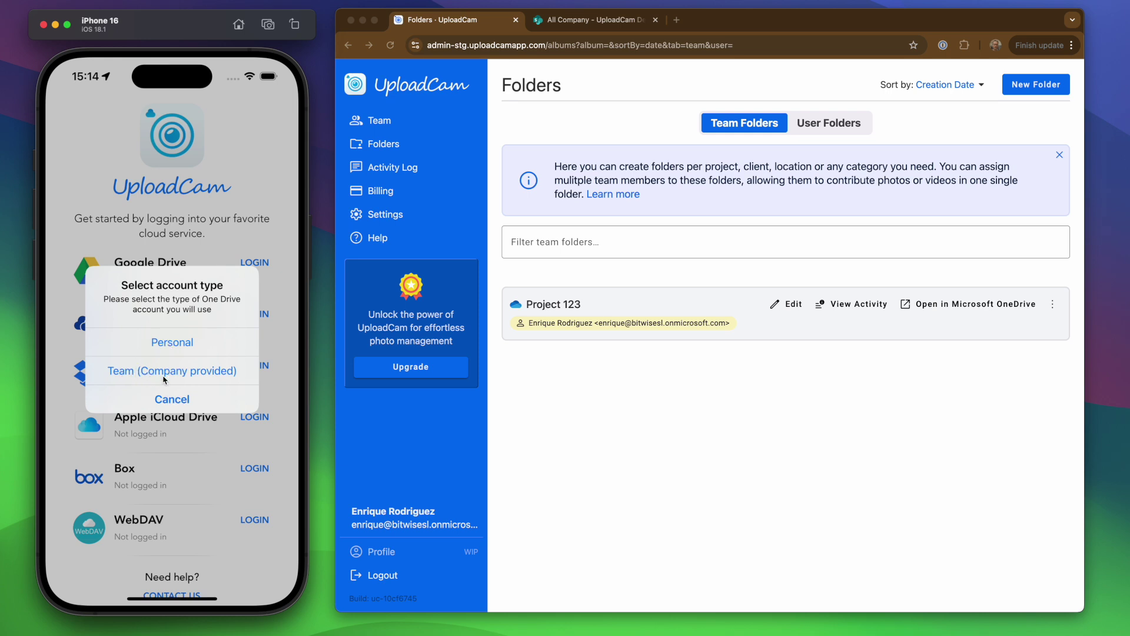
left_click(164, 371)
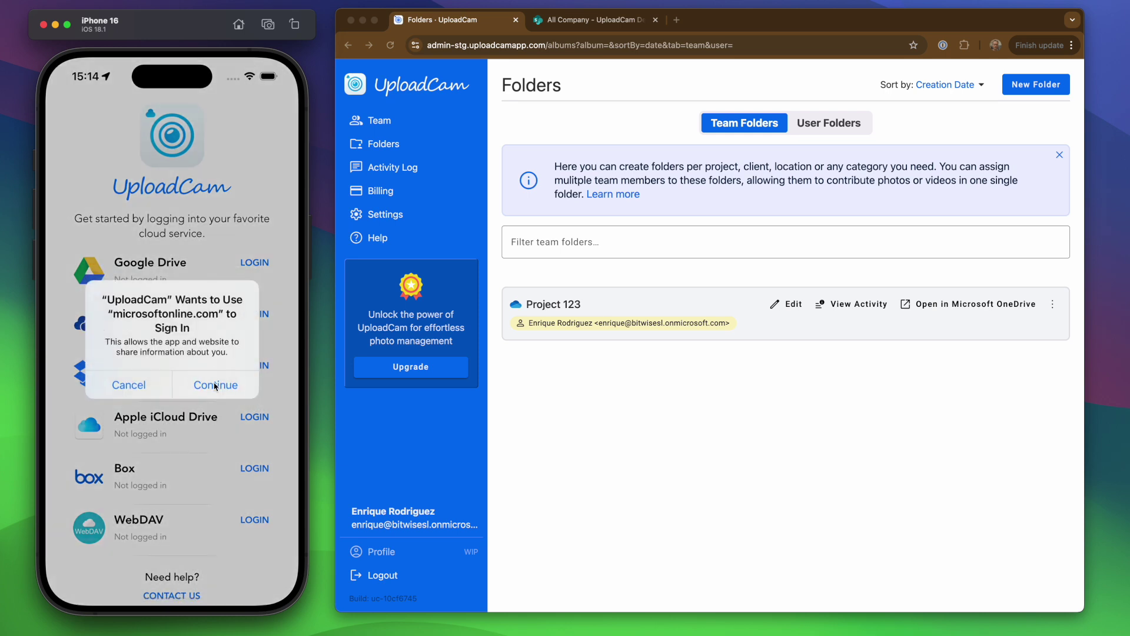
left_click(215, 385)
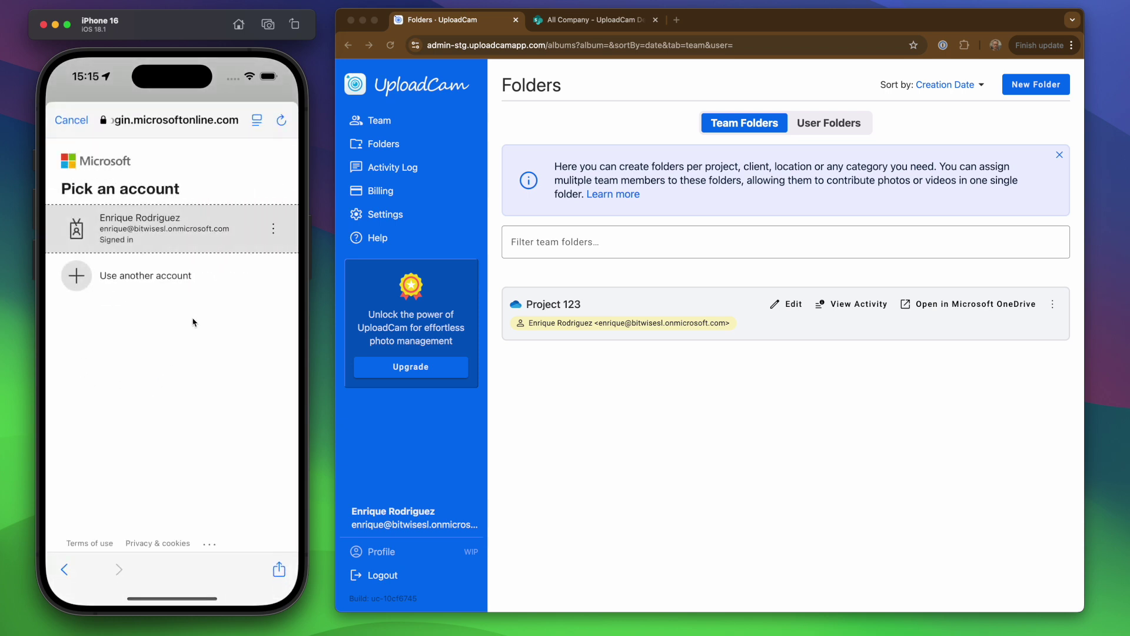
left_click(152, 236)
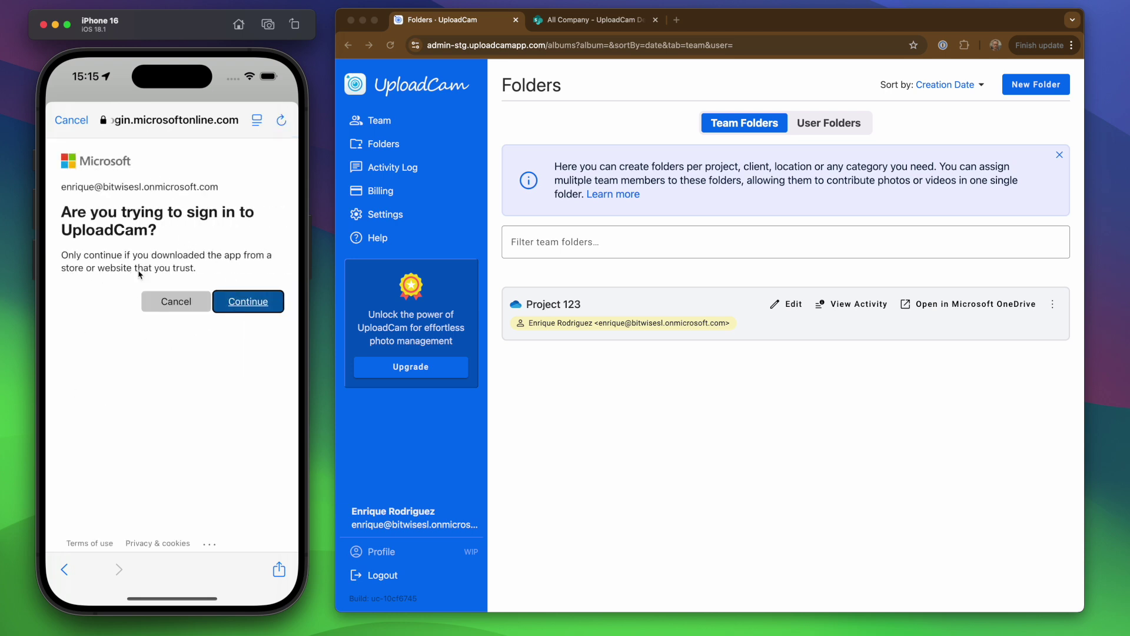
left_click(243, 312)
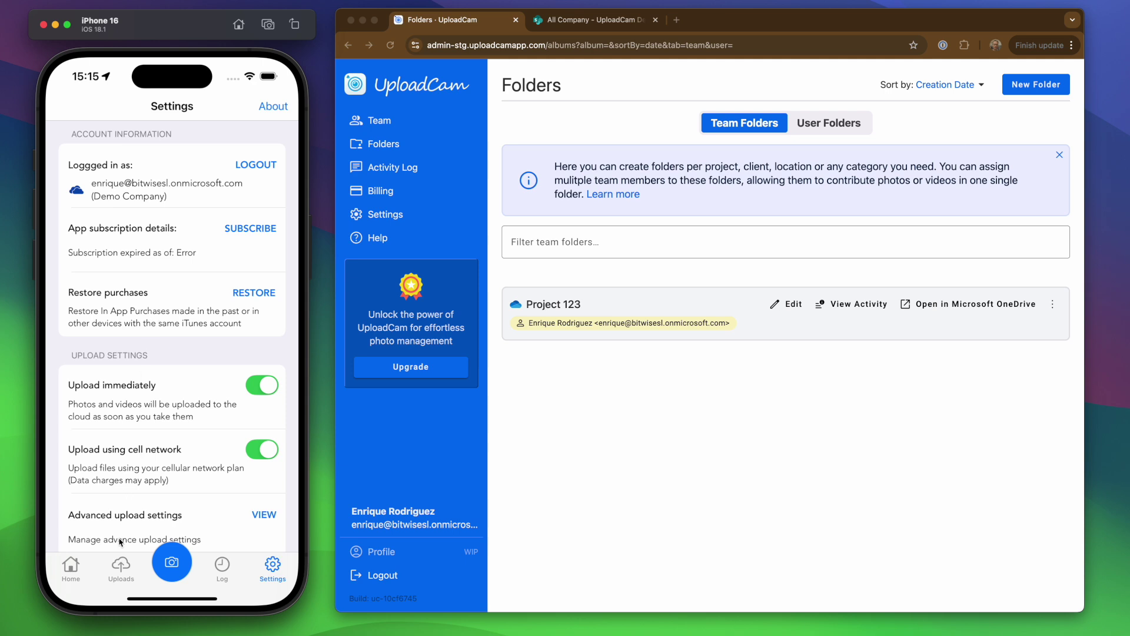
left_click(71, 567)
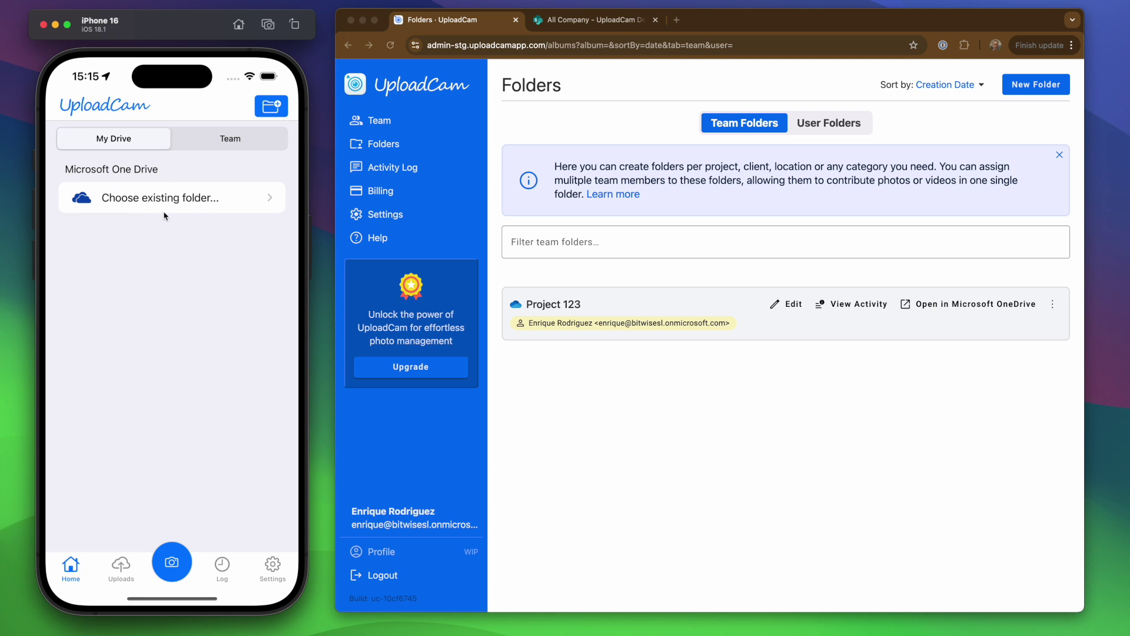
left_click(222, 145)
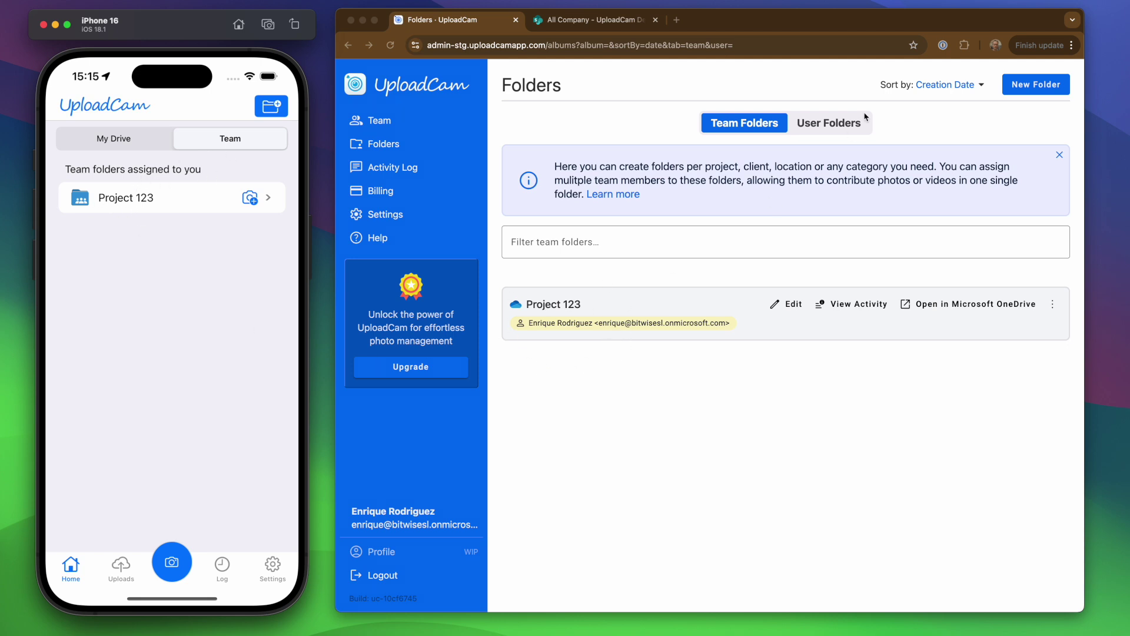
Create a second team folder named Project XYZ in the web portal, keeping the default OneDrive location and user access.
left_click(1036, 84)
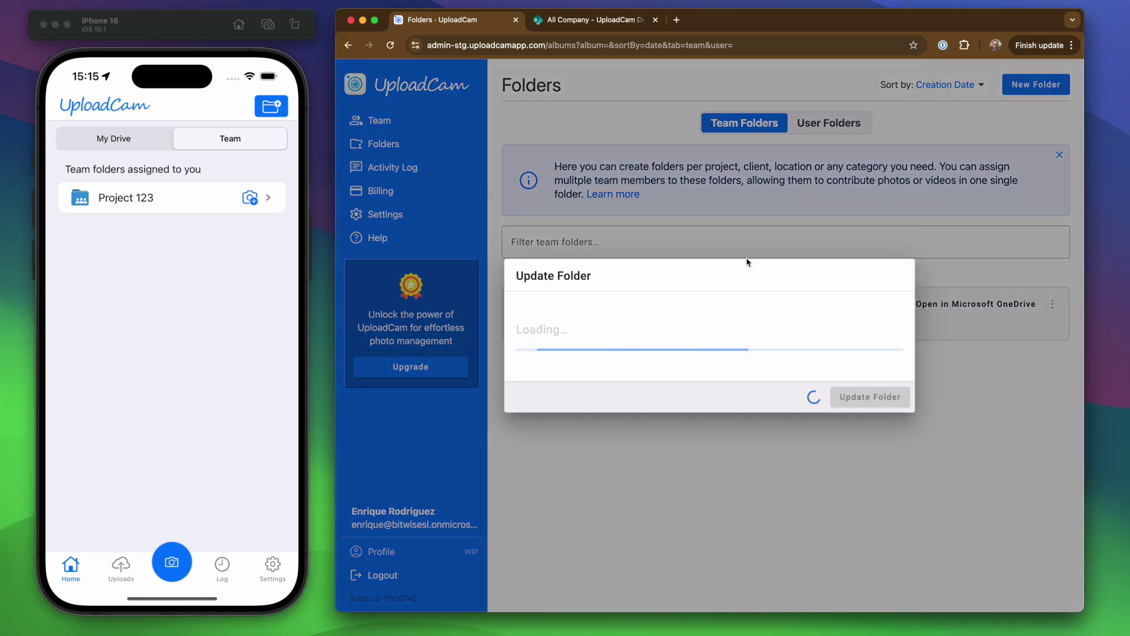
type("Prog")
key("BackSpace")
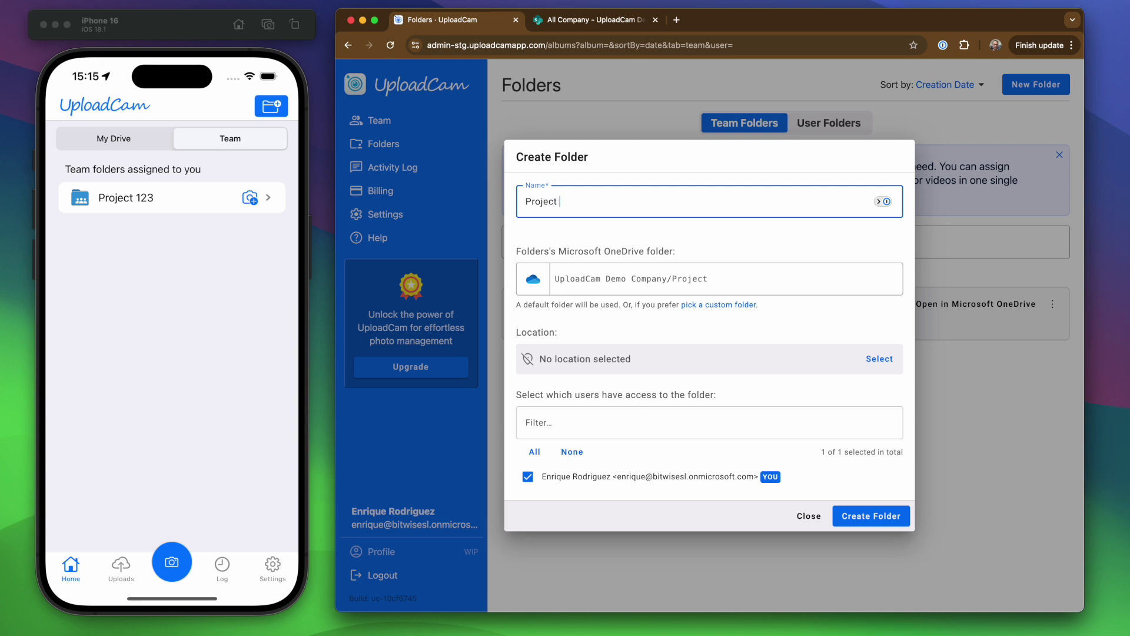
left_click(869, 515)
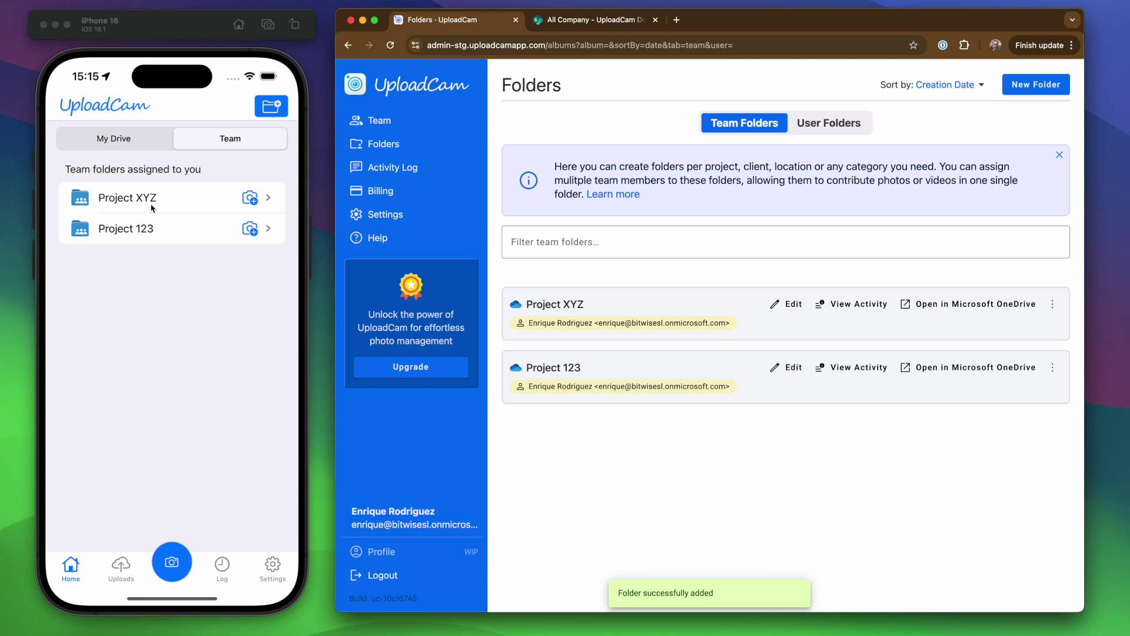
Take two photos into the Project XYZ team folder with the phone app and view its upload queue.
left_click(249, 199)
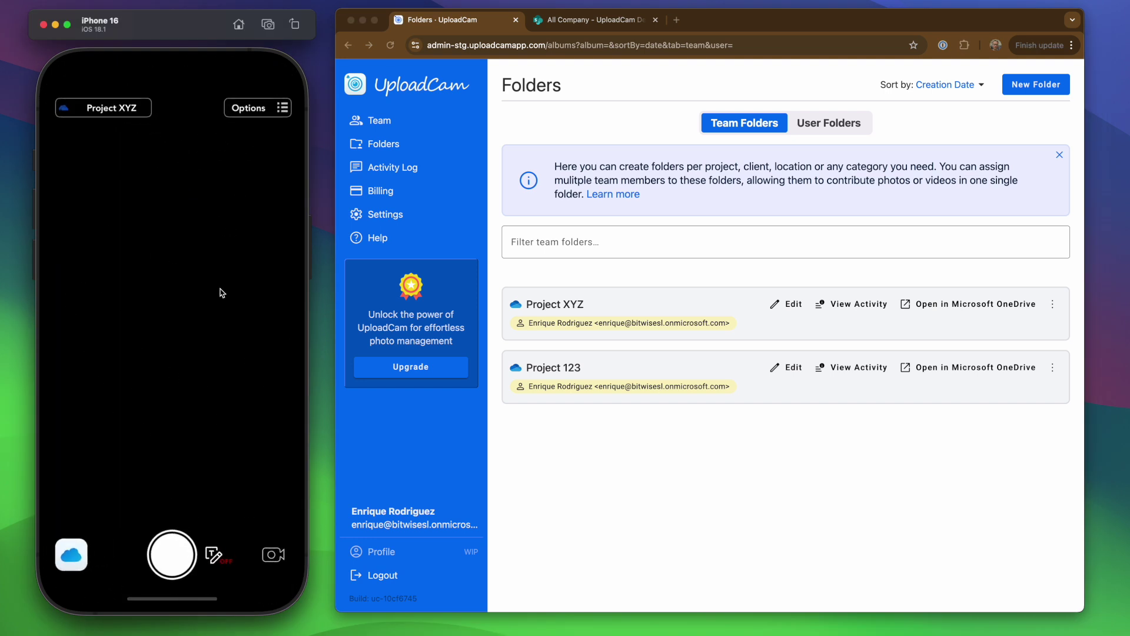
left_click(180, 551)
left_click(175, 550)
left_click(72, 552)
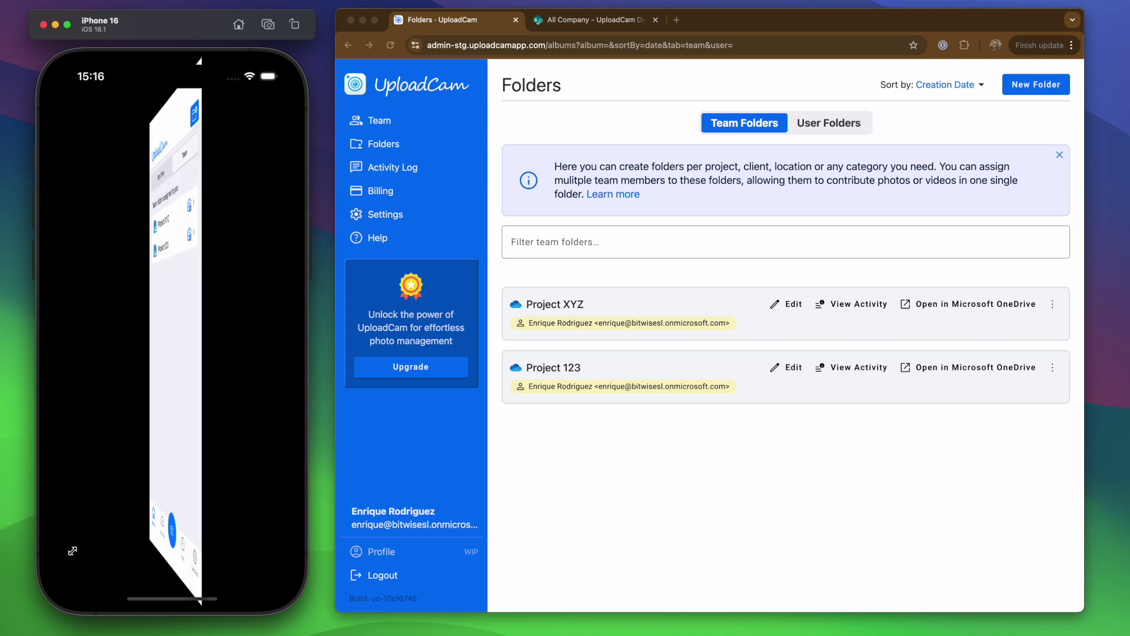
left_click(121, 564)
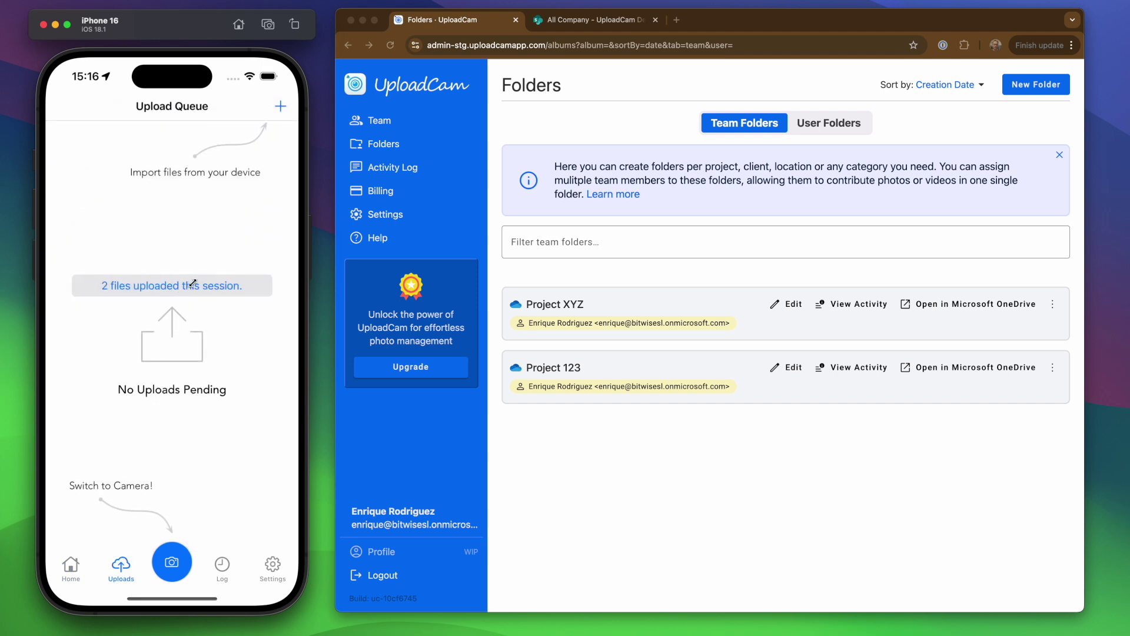
Reopen the phone app's camera for Project XYZ and view that folder's activity in the web portal.
left_click(622, 300)
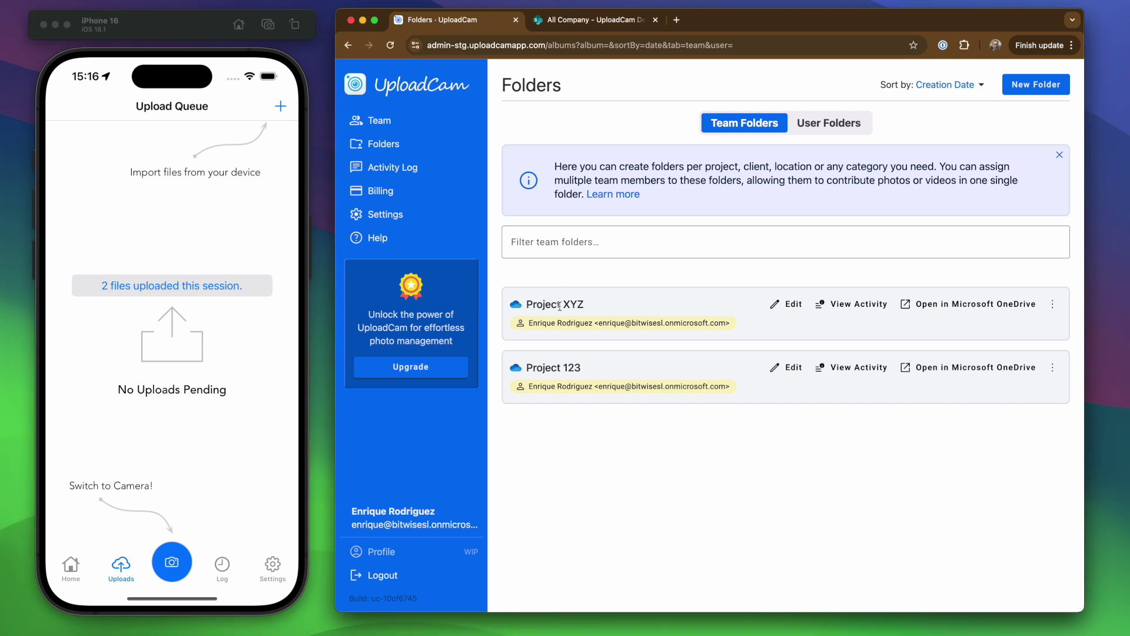
left_click(175, 558)
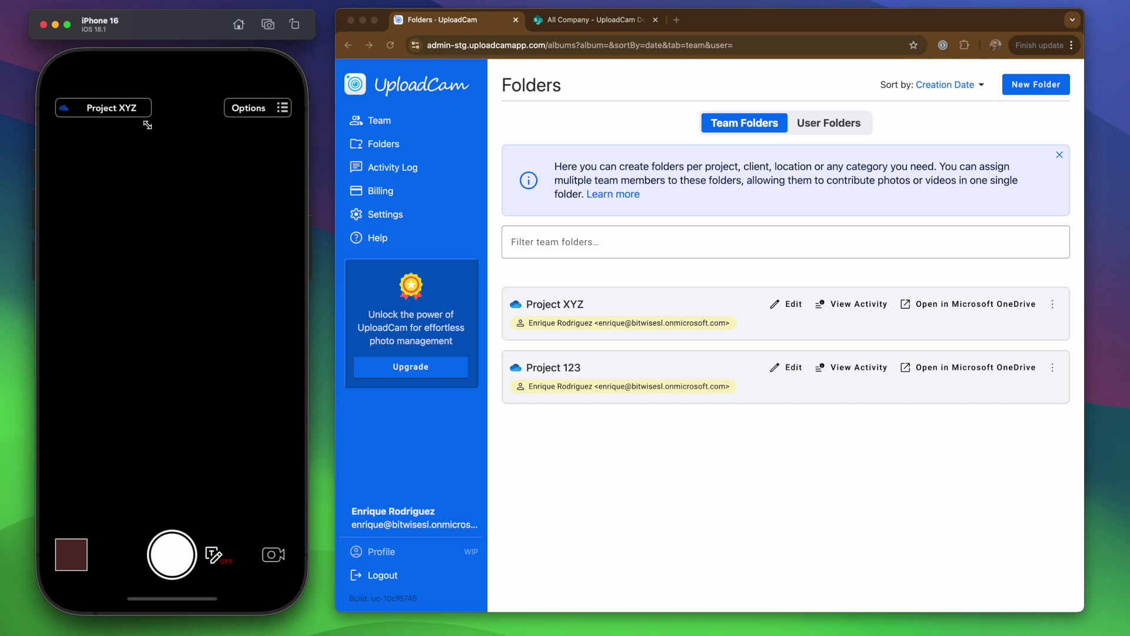
left_click(625, 300)
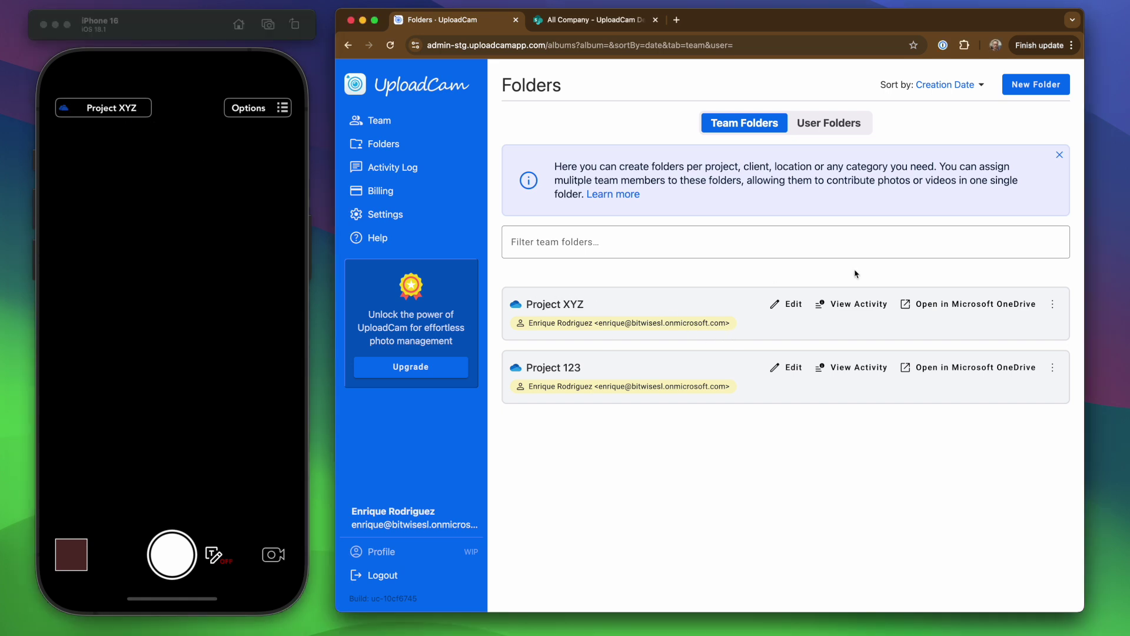
left_click(849, 307)
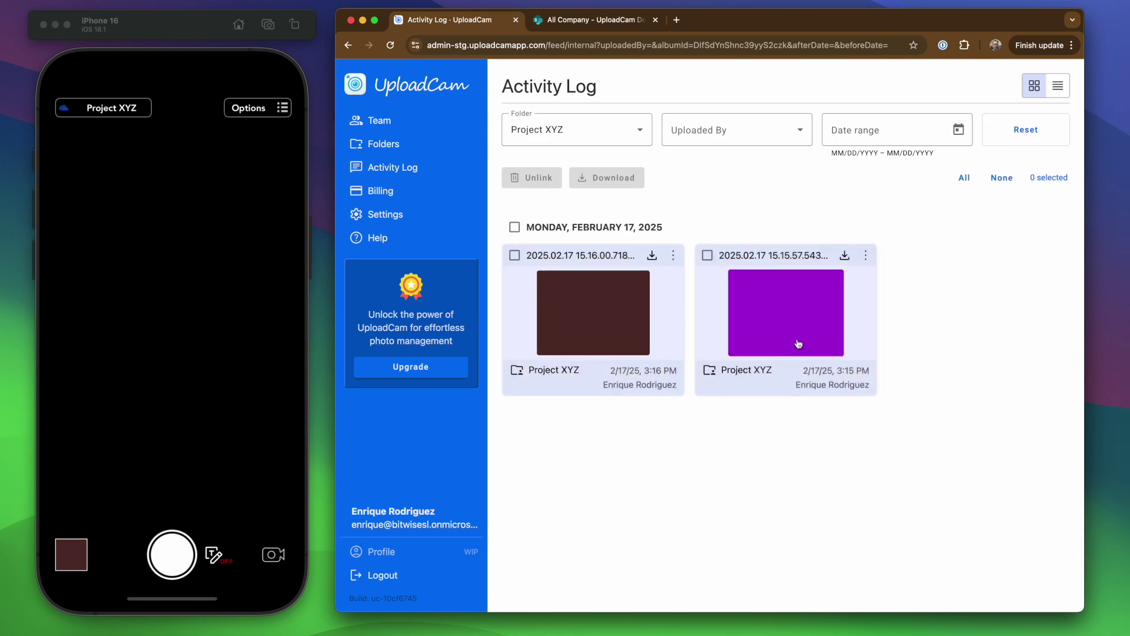
Open Project XYZ's SharePoint folder from the activity log and show its files as tiles.
left_click(553, 371)
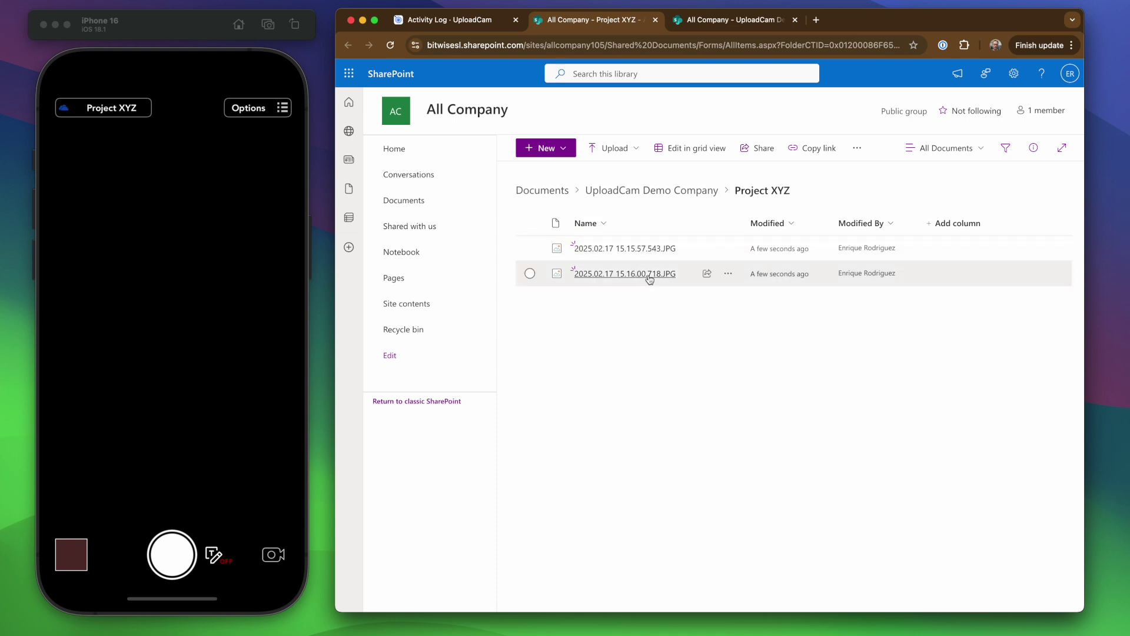
left_click(976, 149)
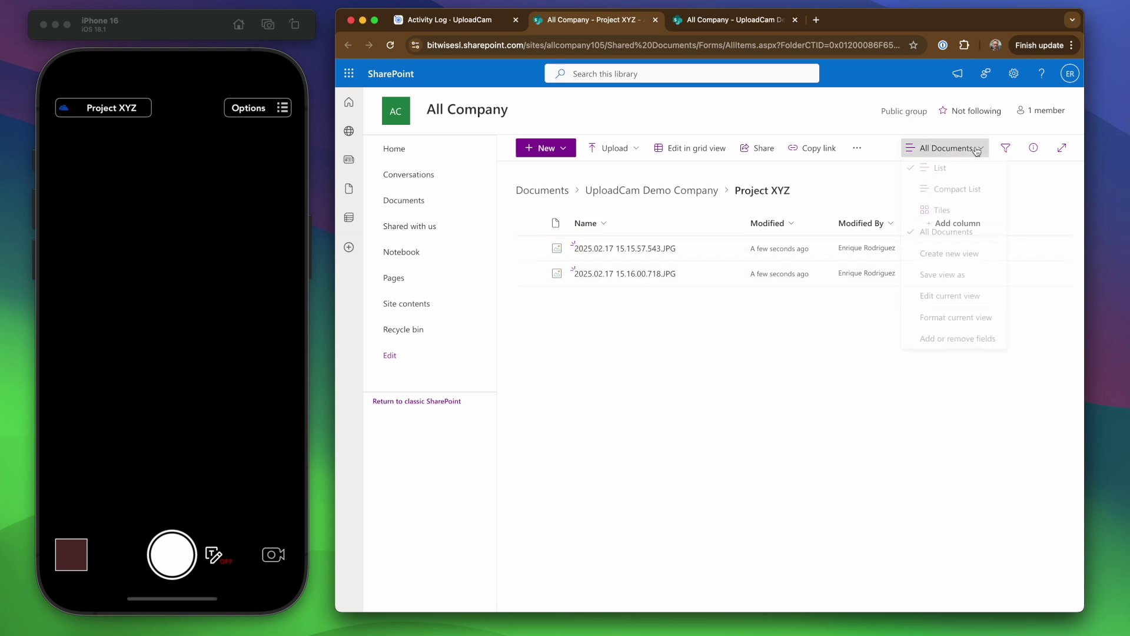
left_click(929, 211)
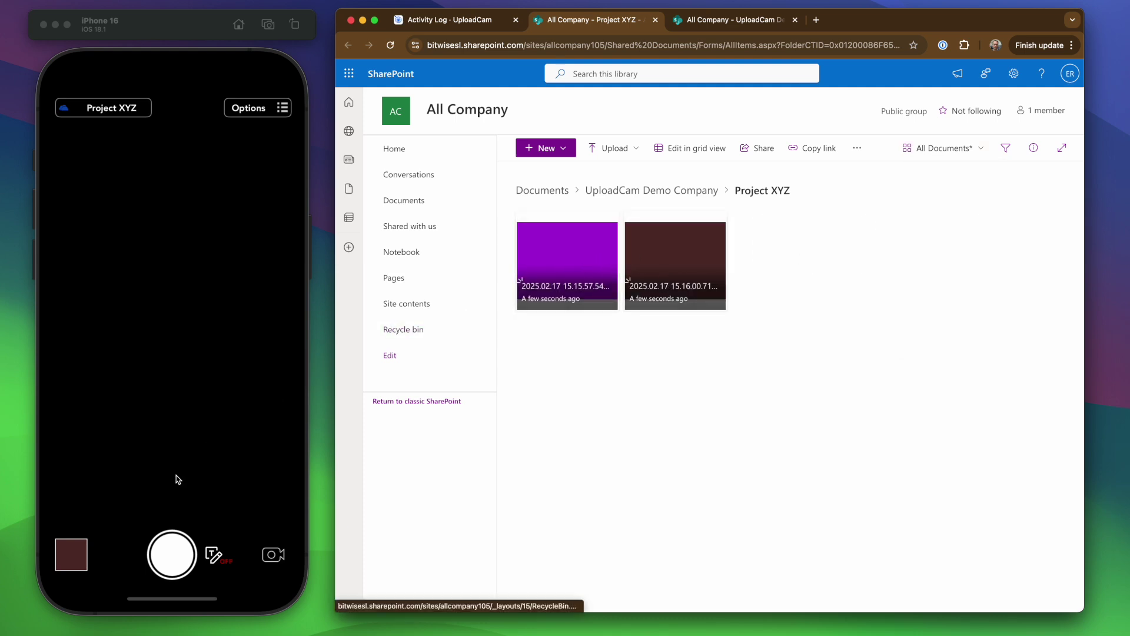
Take another photo into Project XYZ on the phone, then reload the SharePoint folder and show its files as tiles.
left_click(179, 550)
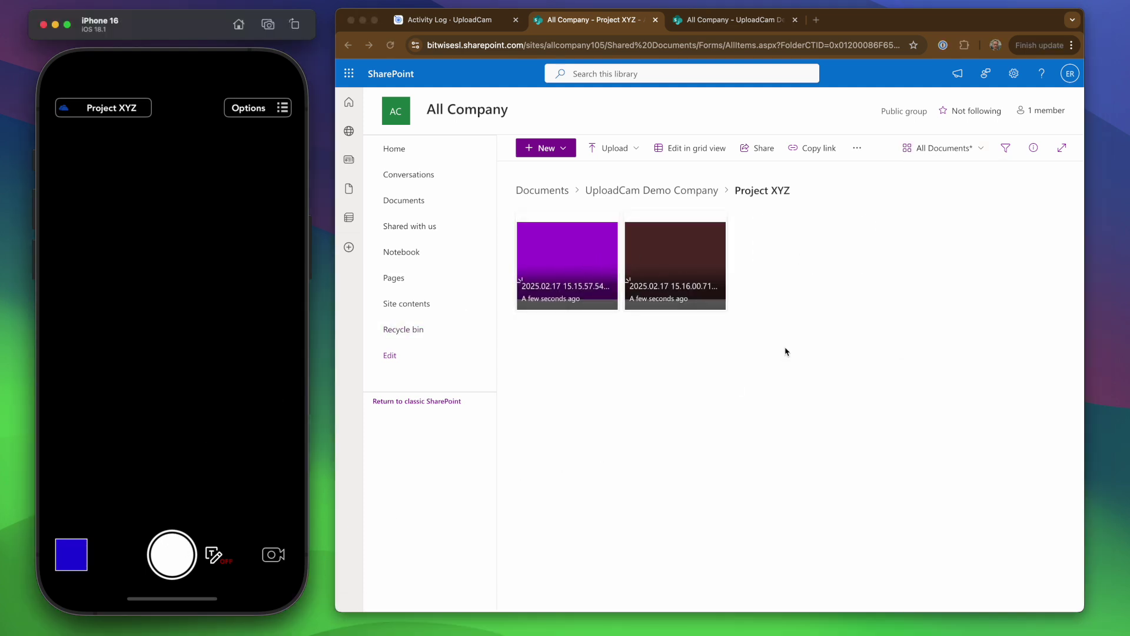
left_click(773, 372)
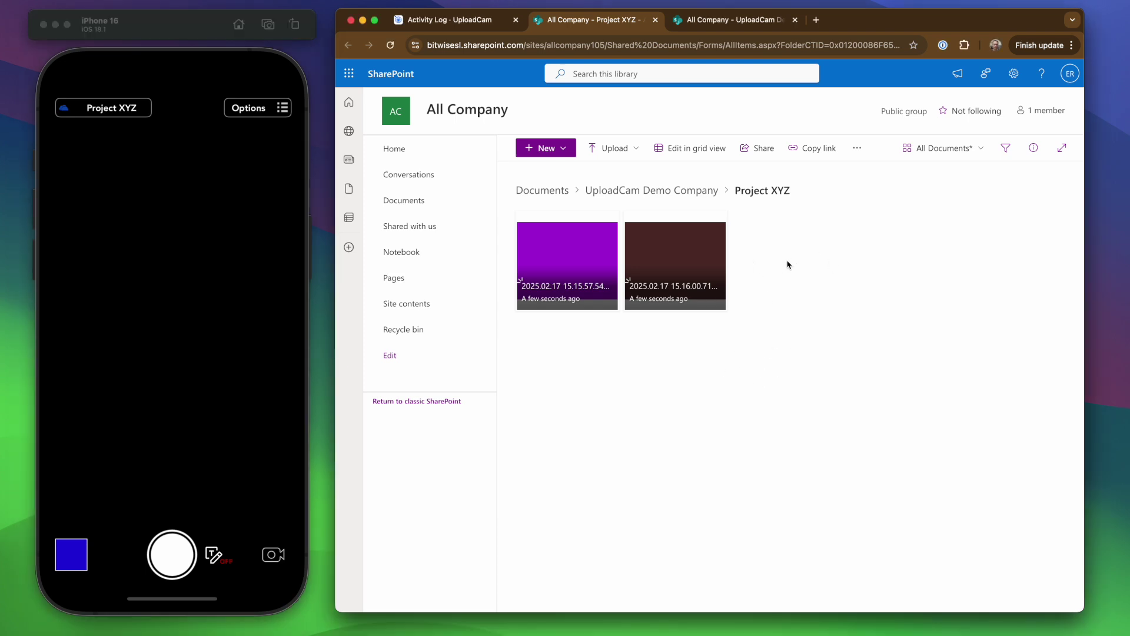
key("super+r")
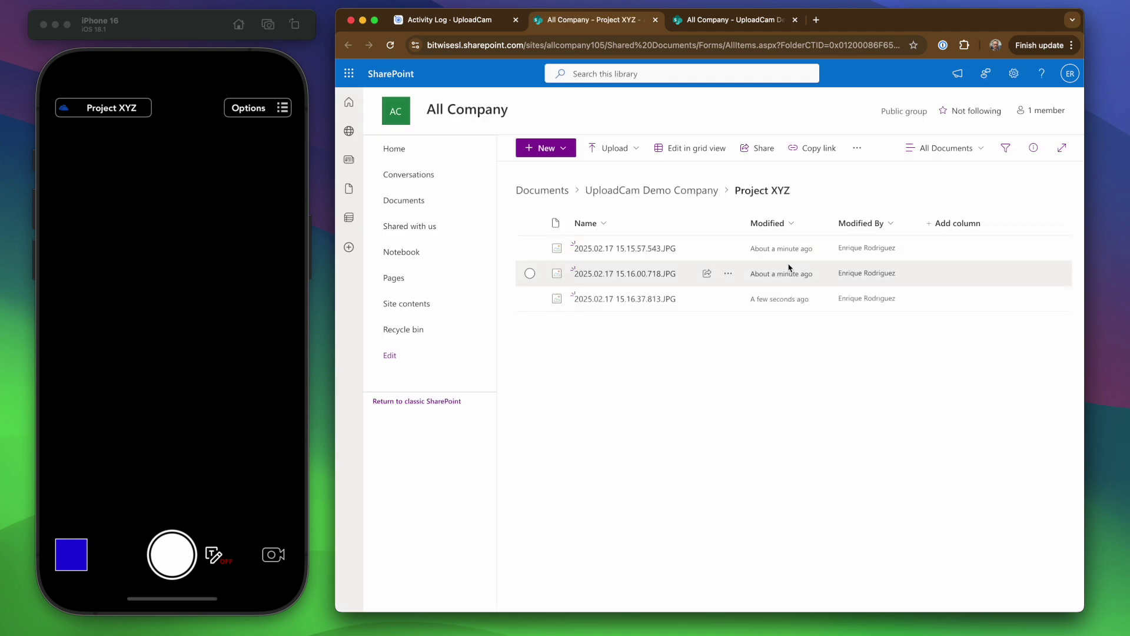
left_click(929, 149)
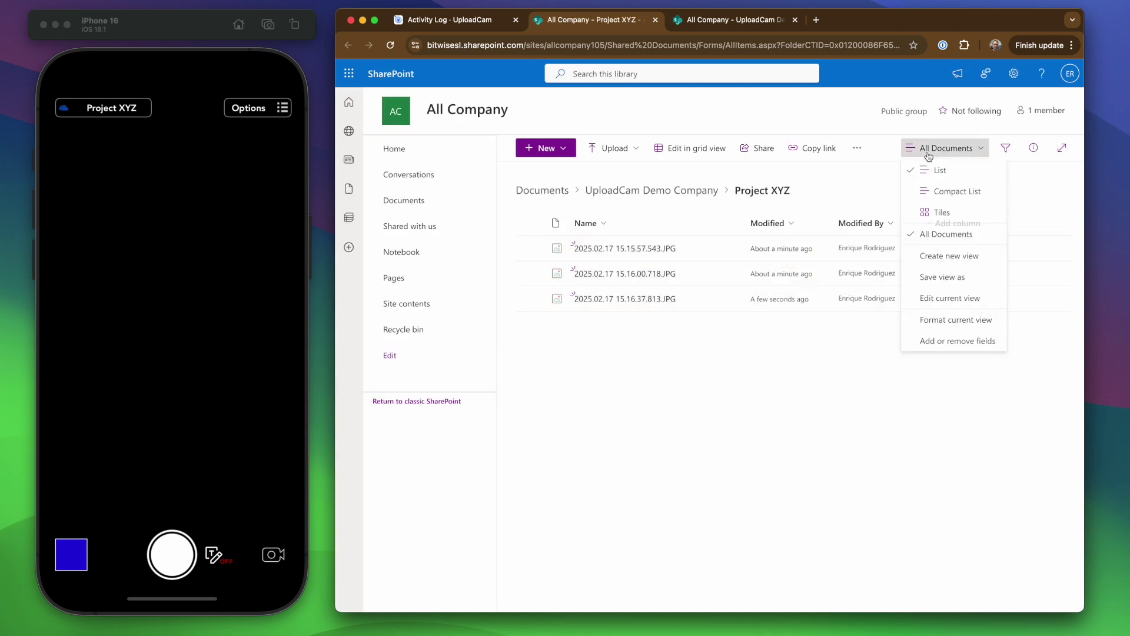
left_click(930, 211)
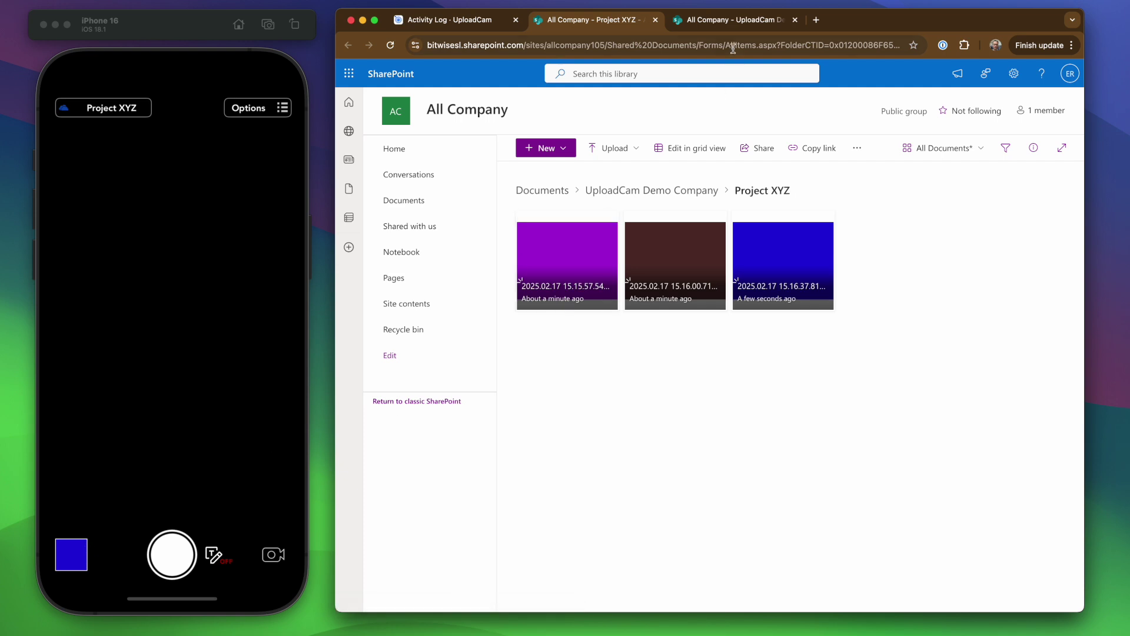
Return to the web portal's team folders and compare the My Drive and Team folder views in the phone app.
left_click(491, 22)
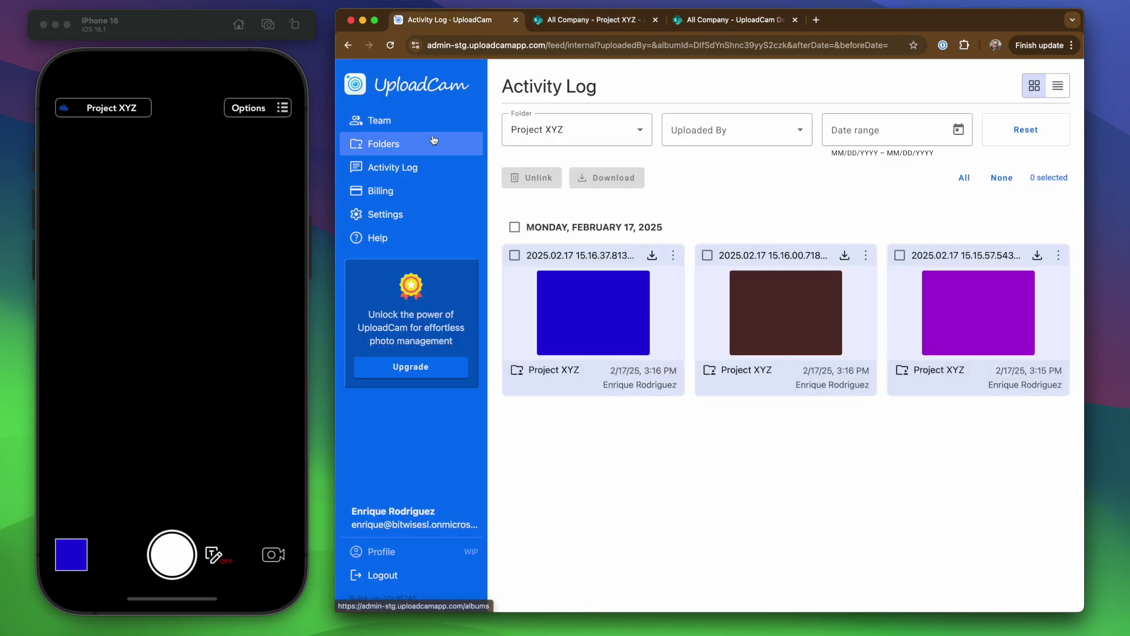
left_click(397, 144)
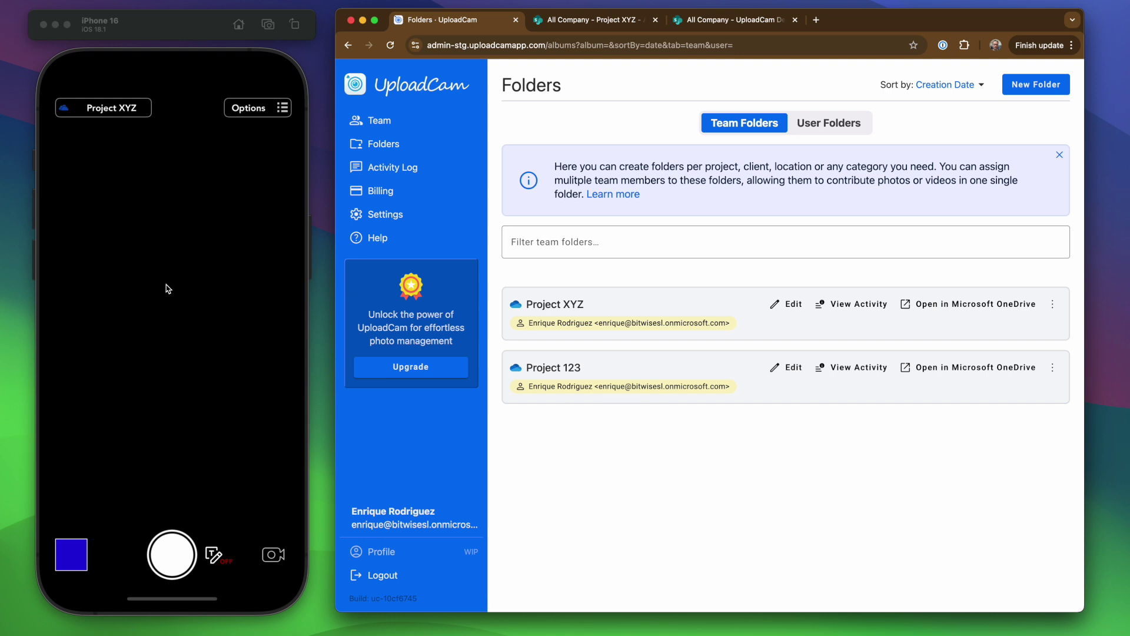
left_click(72, 568)
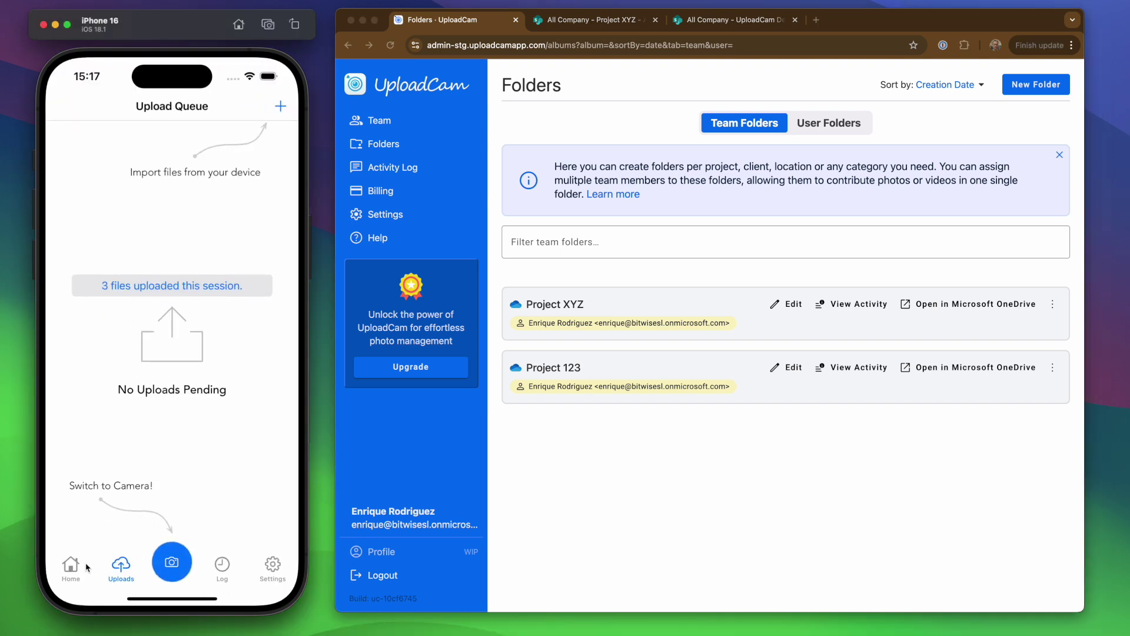
left_click(71, 566)
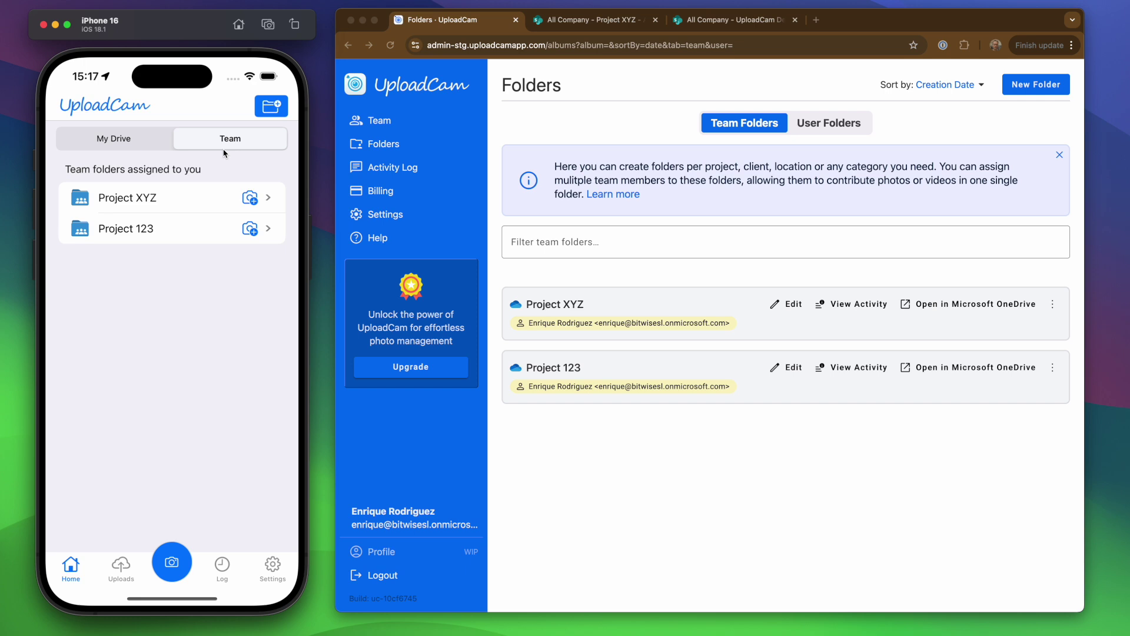
left_click(97, 144)
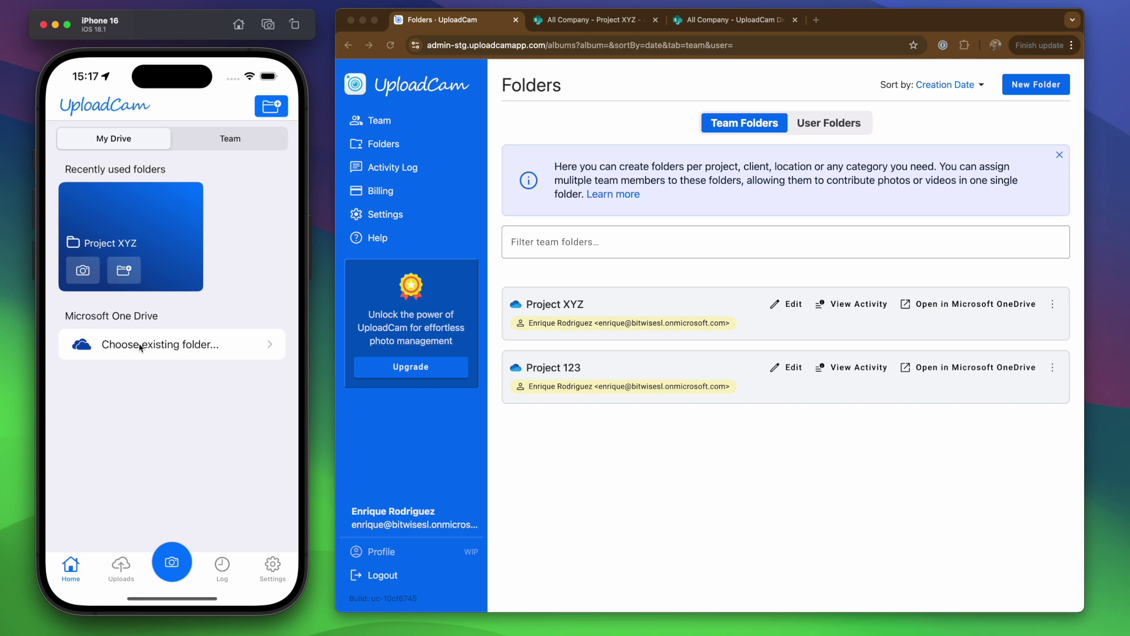
left_click(227, 140)
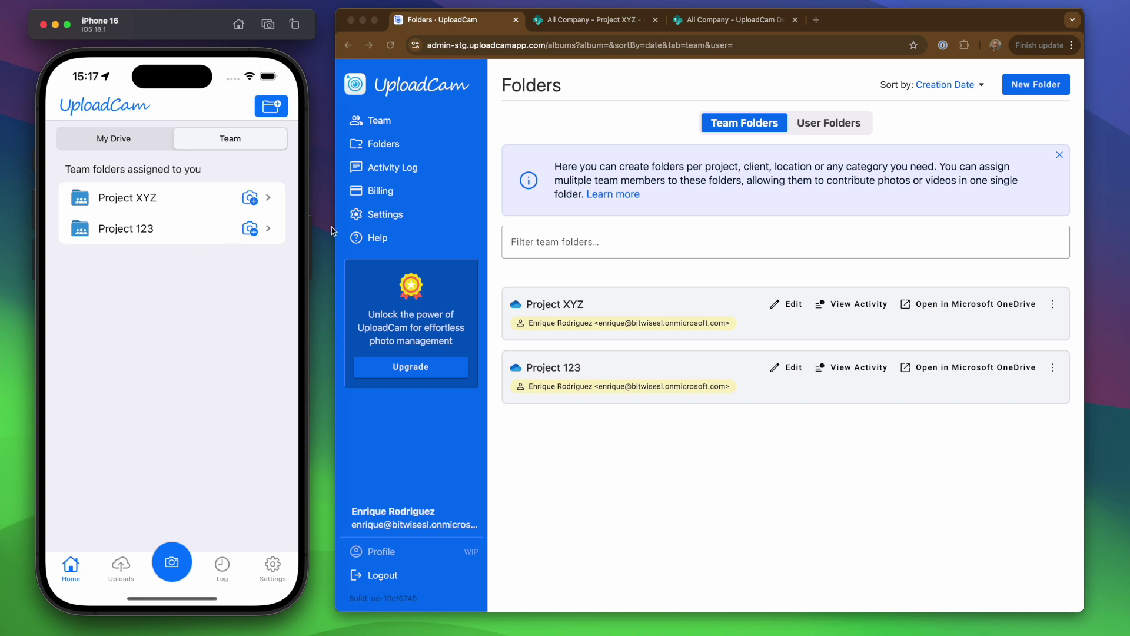
Disable "Allow users to upload to their personal drive" in the web portal's settings.
left_click(357, 218)
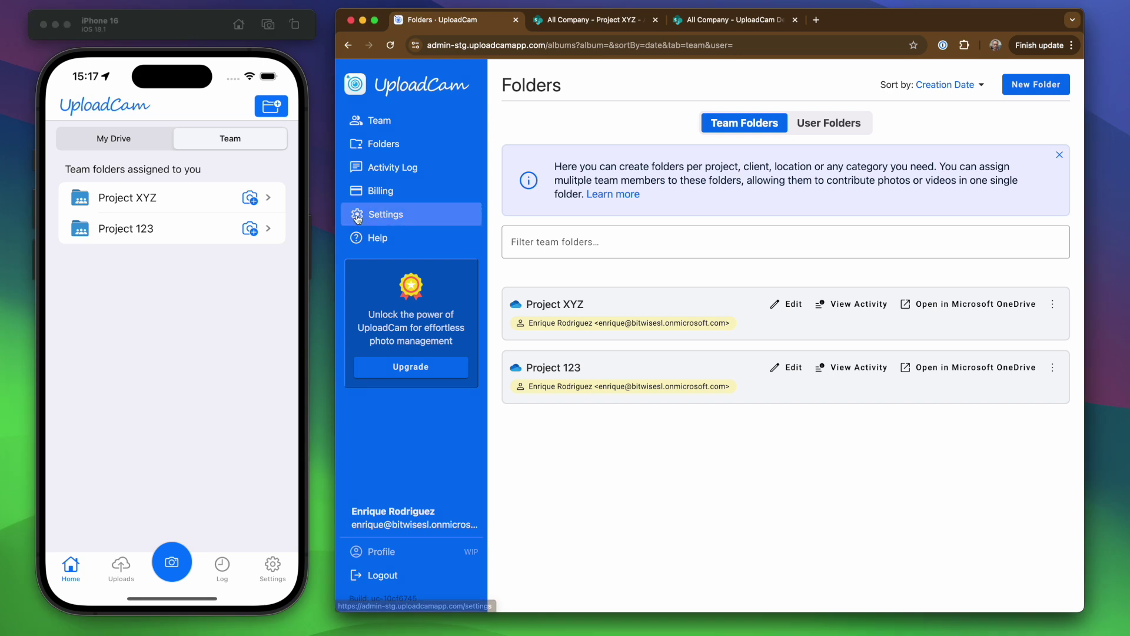
left_click(358, 218)
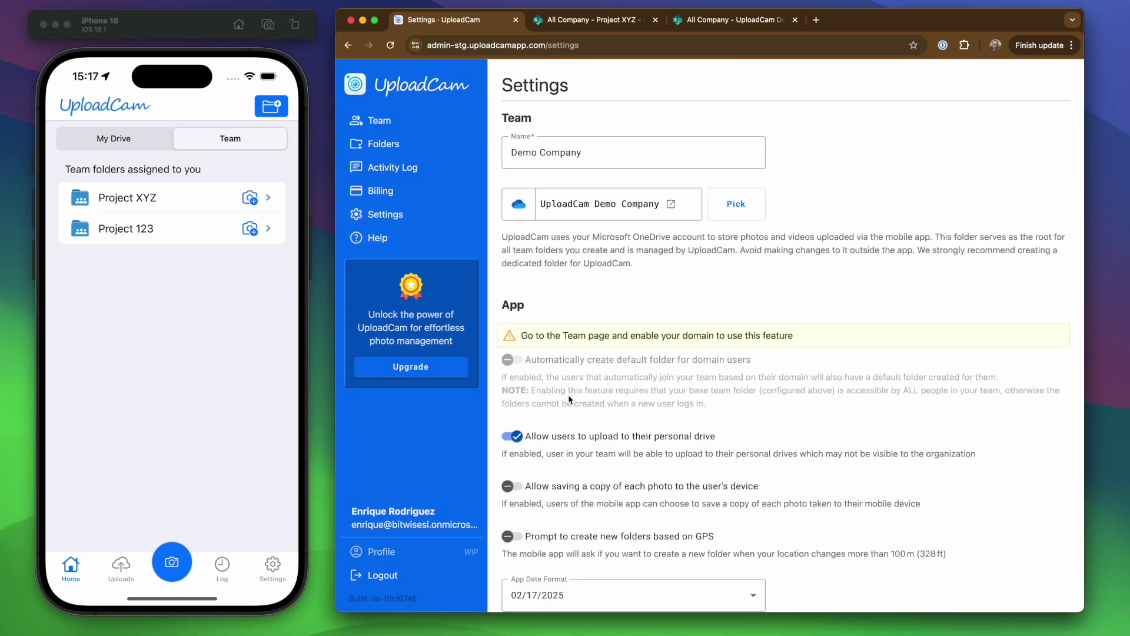
scroll(580, 353, "down", 3)
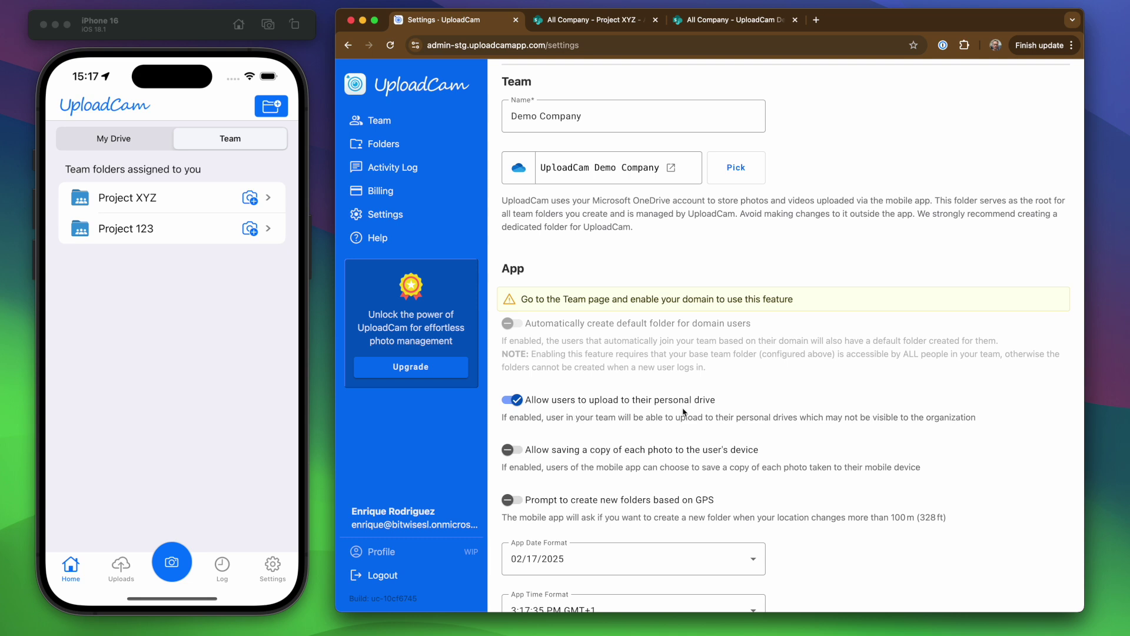
left_click(511, 401)
Restart the UploadCam phone app to view its assigned team folders, and return to the web portal's Folders page.
left_click(194, 285)
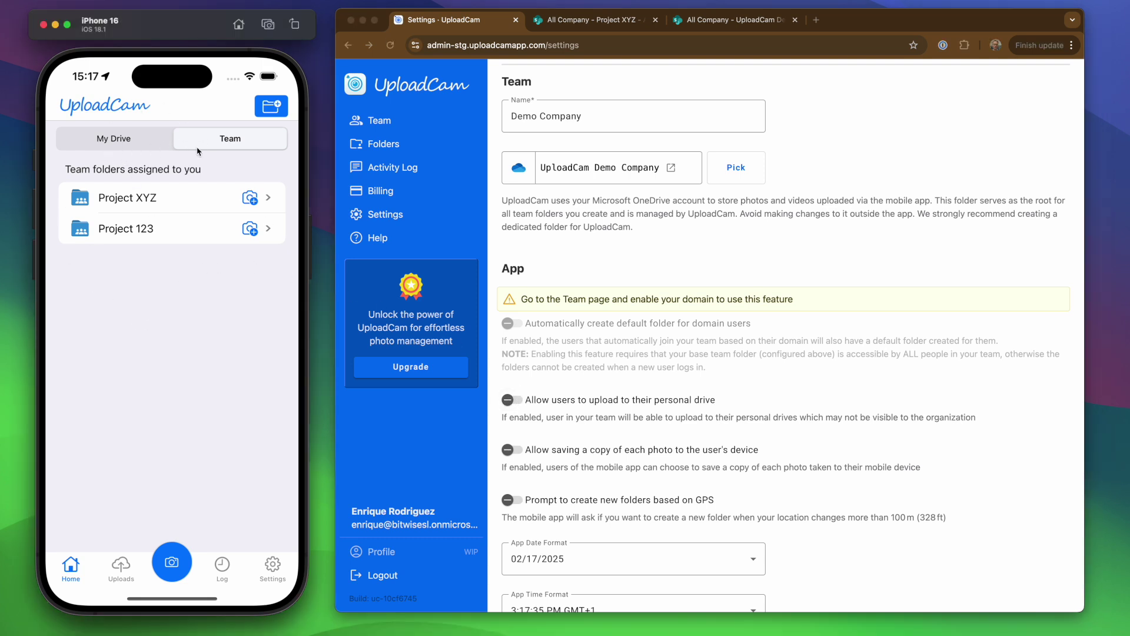
left_click_drag(196, 601, 265, 441)
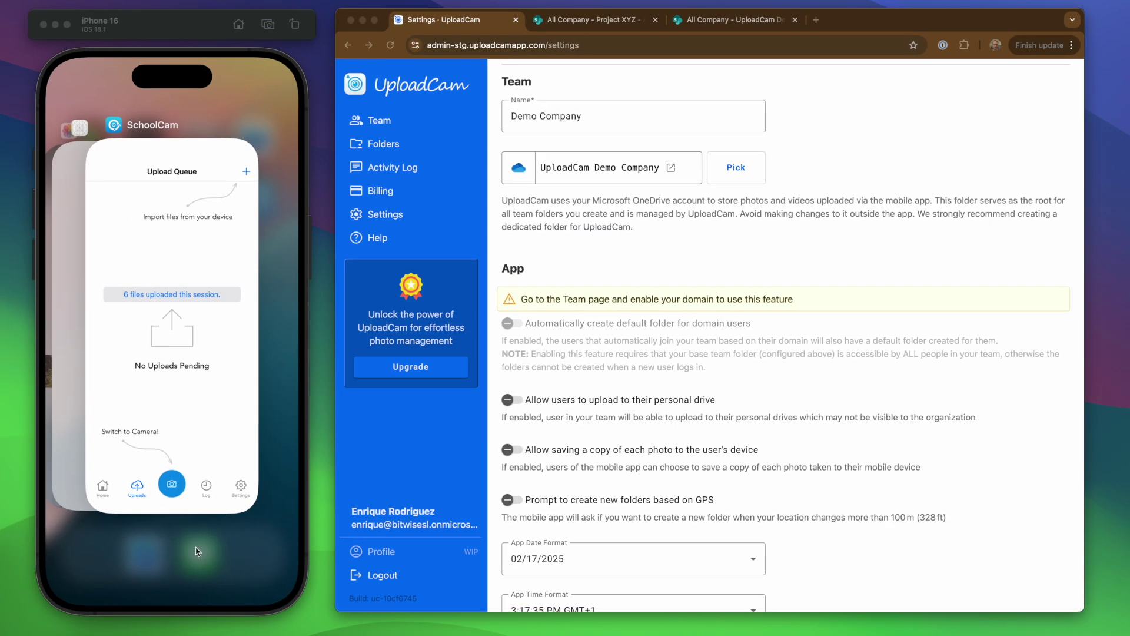
key("super+shift+h")
left_click(151, 259)
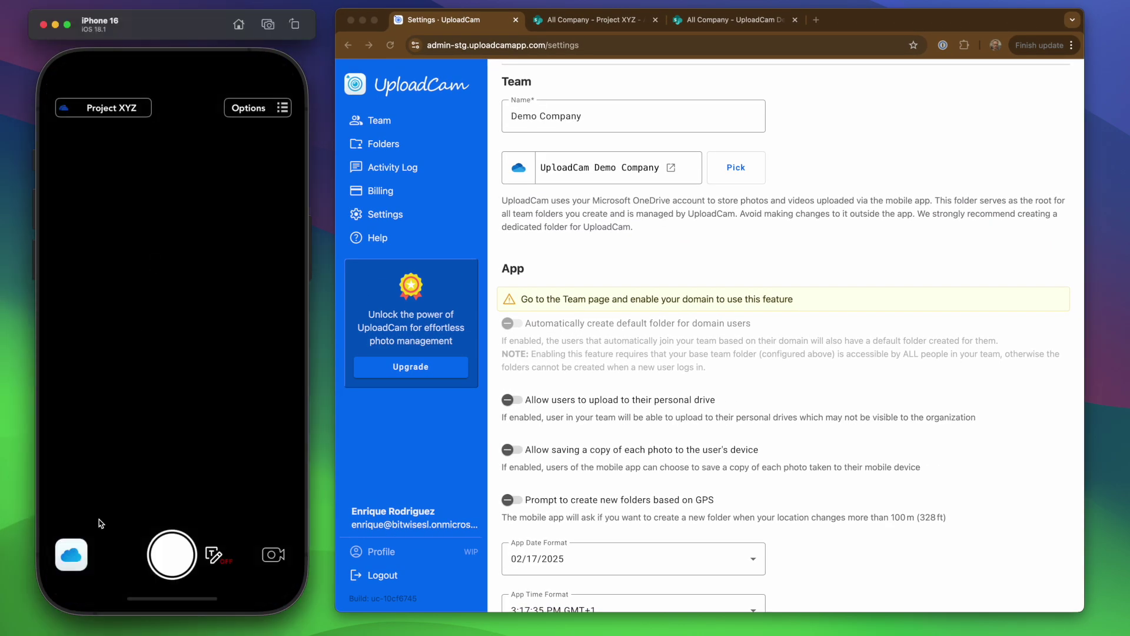
left_click(70, 557)
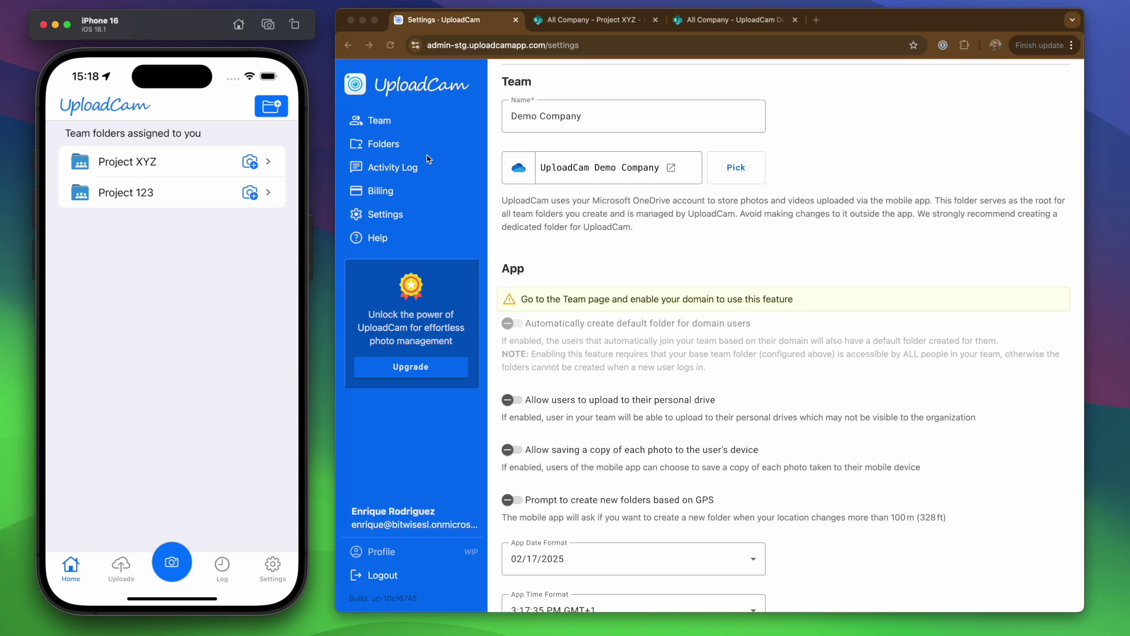
left_click(384, 144)
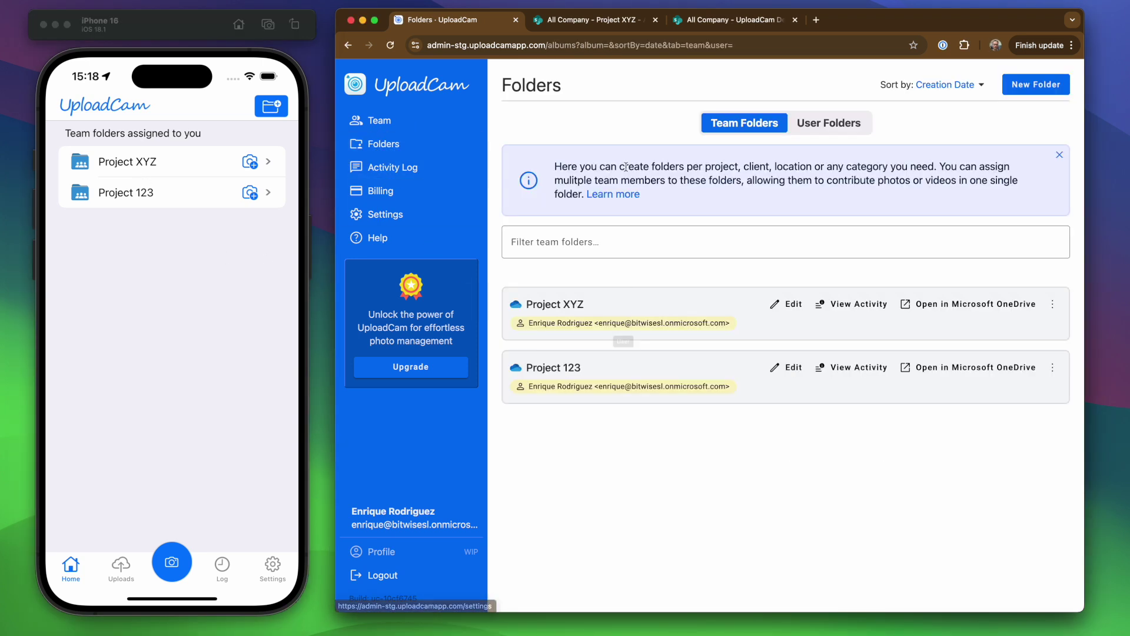